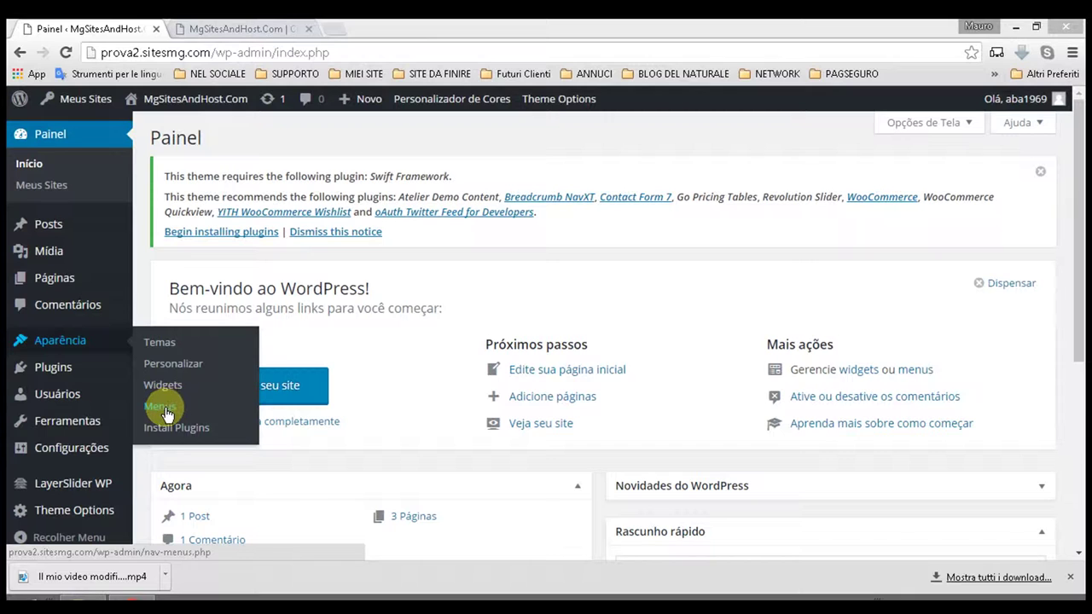
Step: Open the menu management page under Aparência and create a new menu named "nosso menu"
click(165, 407)
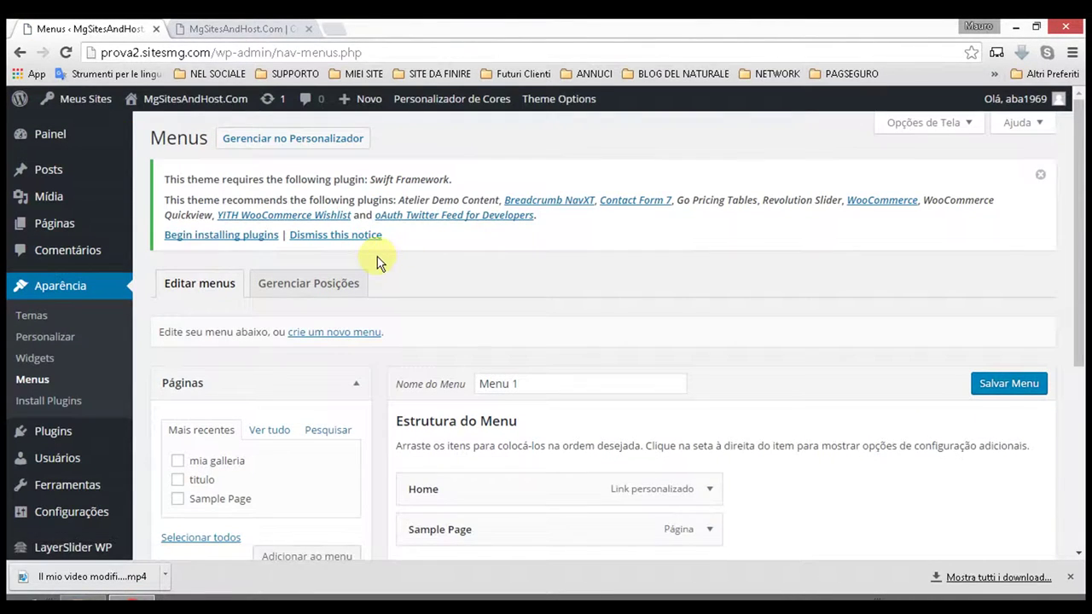
scroll(380, 223, down, 2)
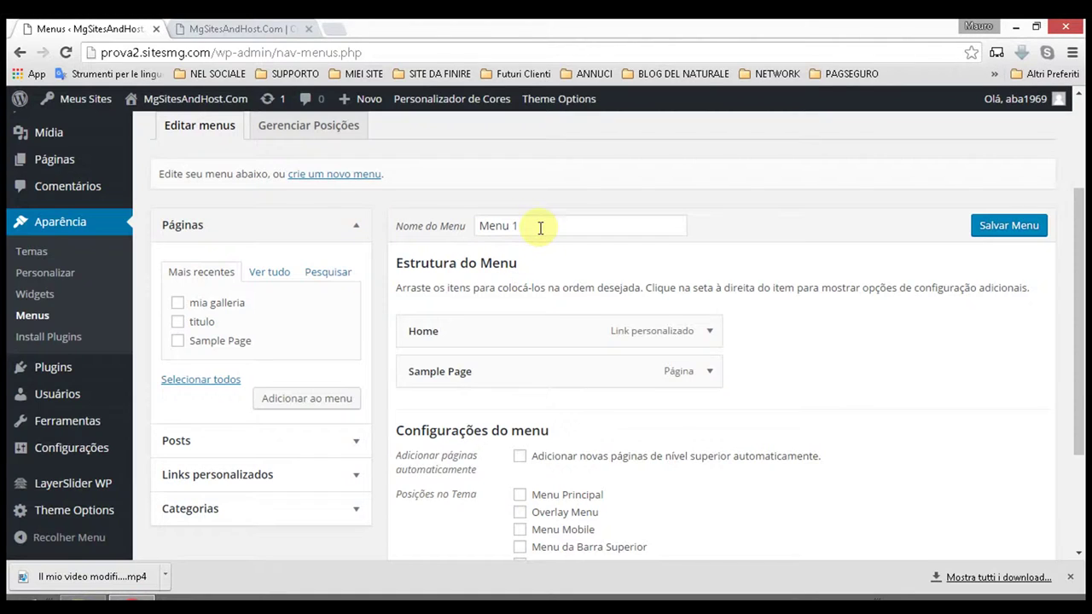
triple_click(538, 227)
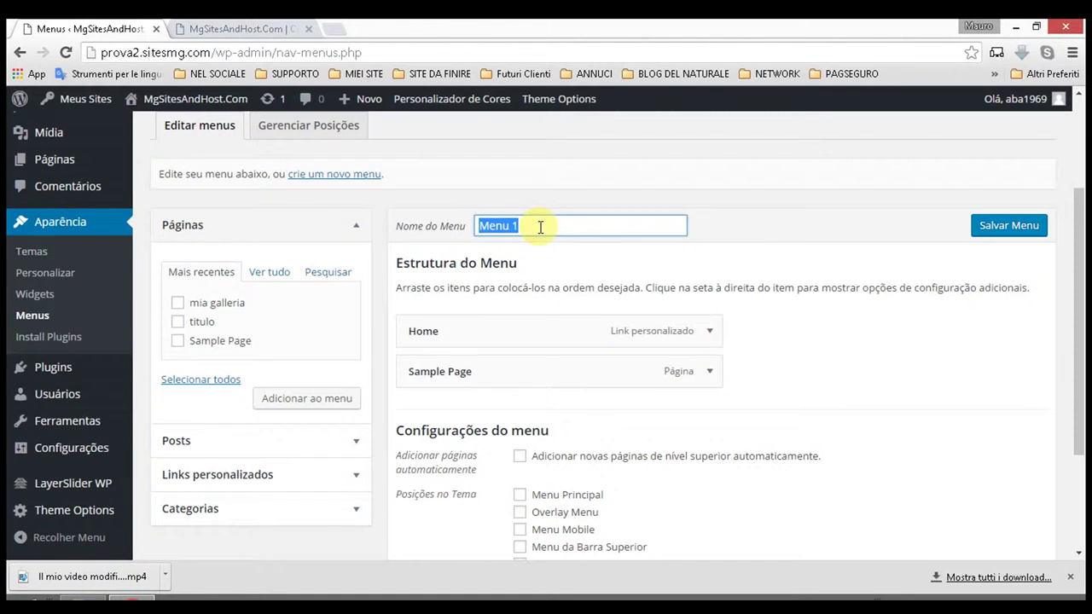
scroll(785, 280, up, 2)
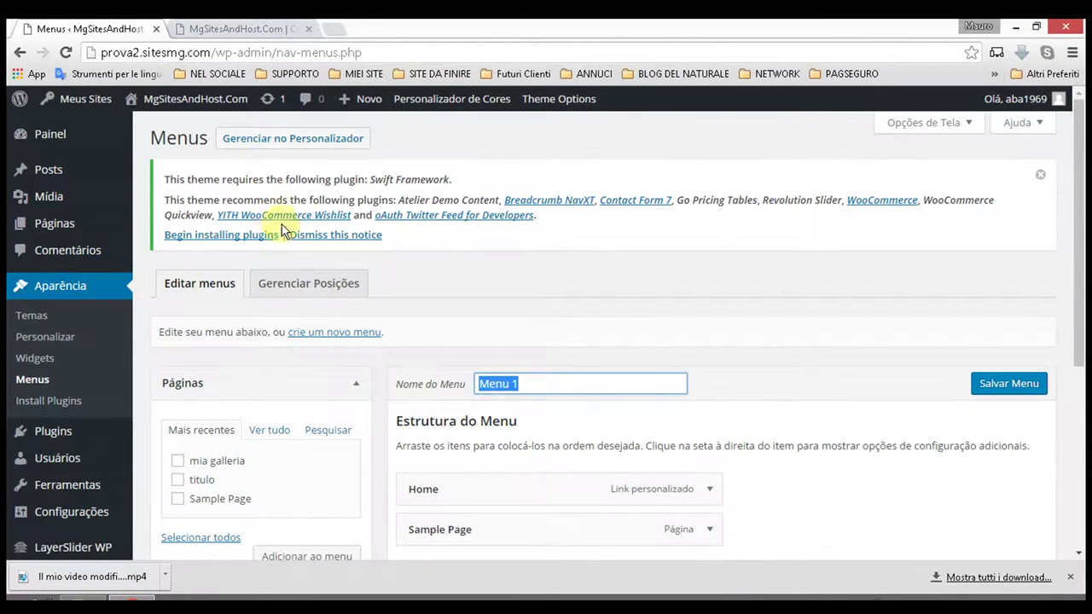
scroll(316, 162, down, 1)
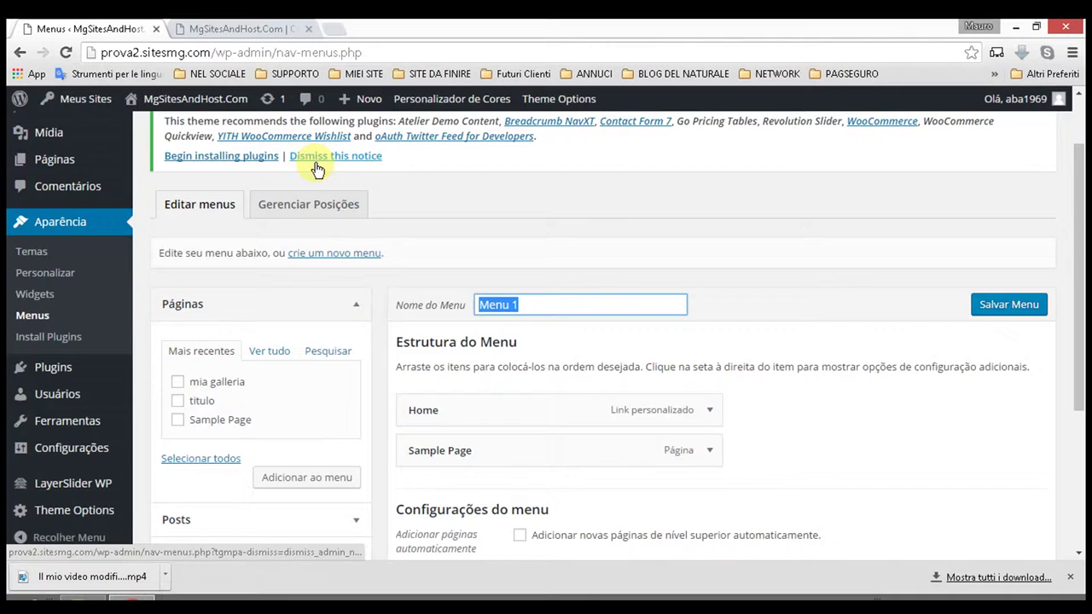
click(328, 256)
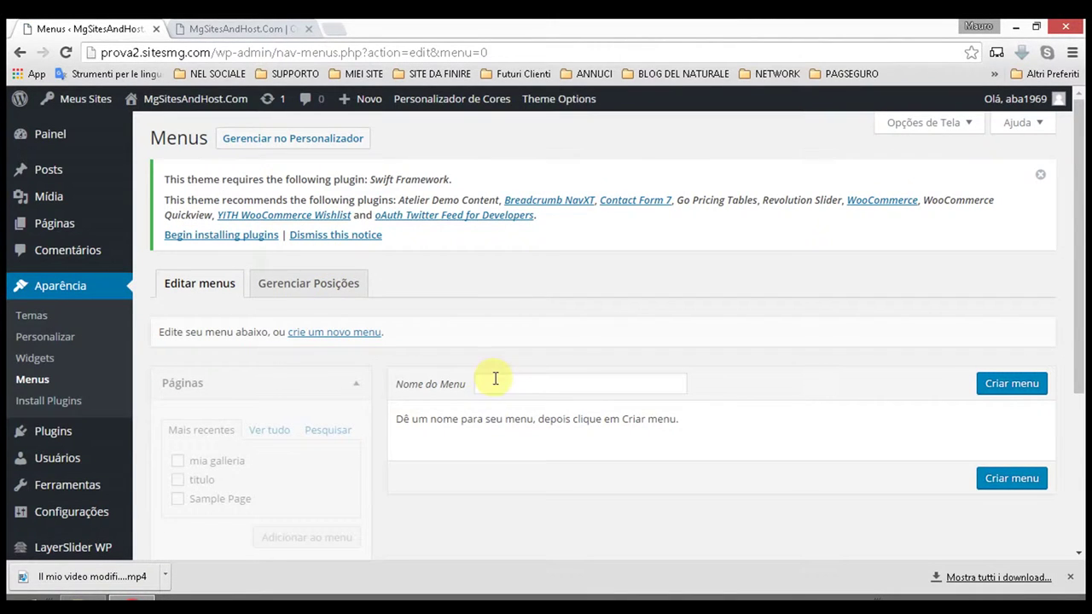
click(512, 380)
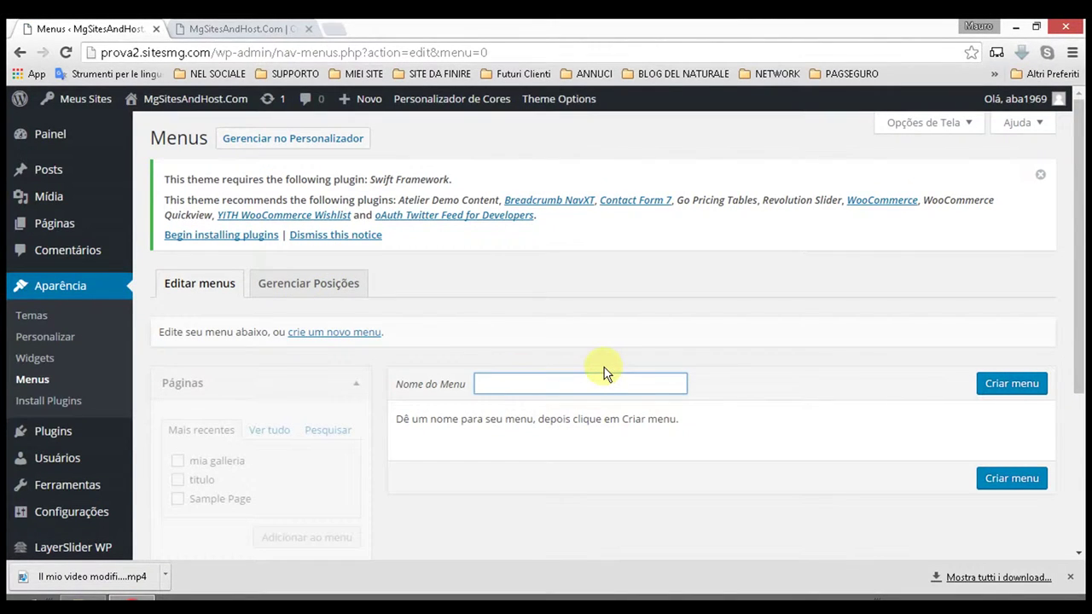
text(nosso menu)
click(1032, 386)
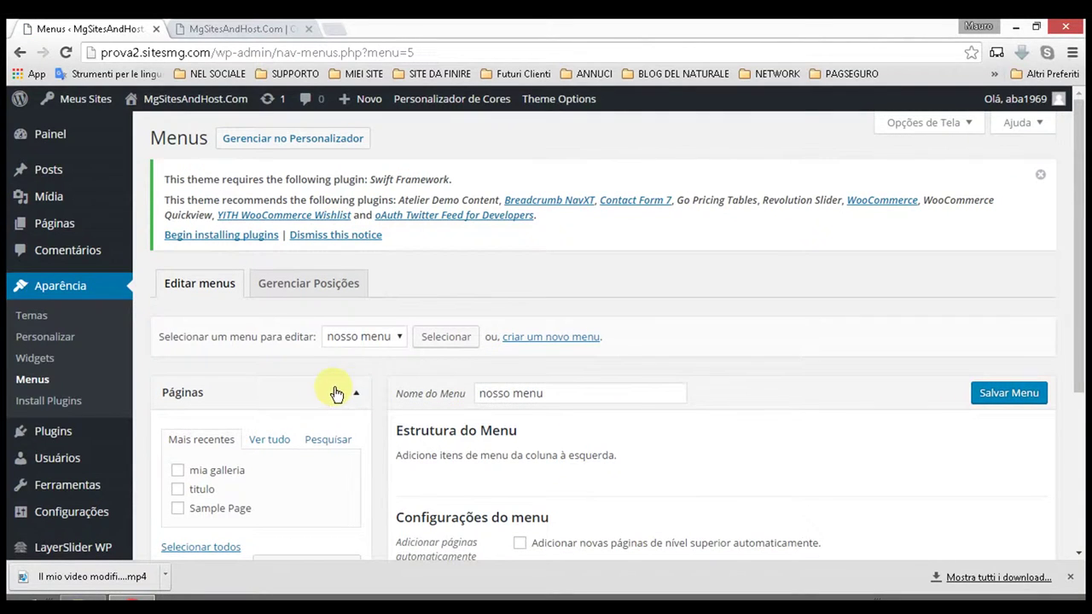
Step: Reload the public site's home page to check the header's menu area, and return to the menu editor
scroll(588, 375, down, 3)
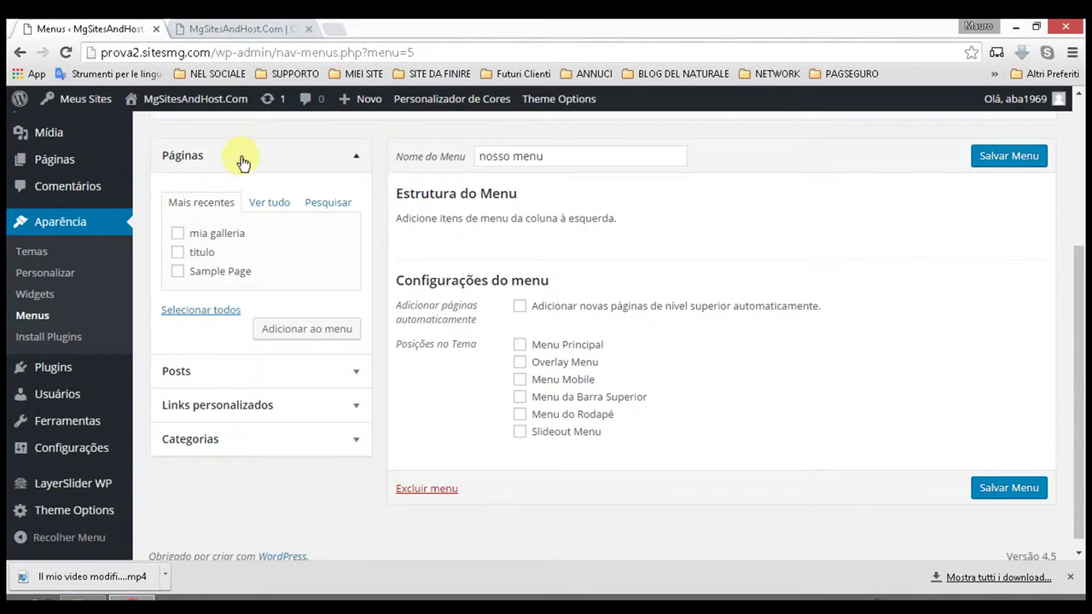
click(238, 27)
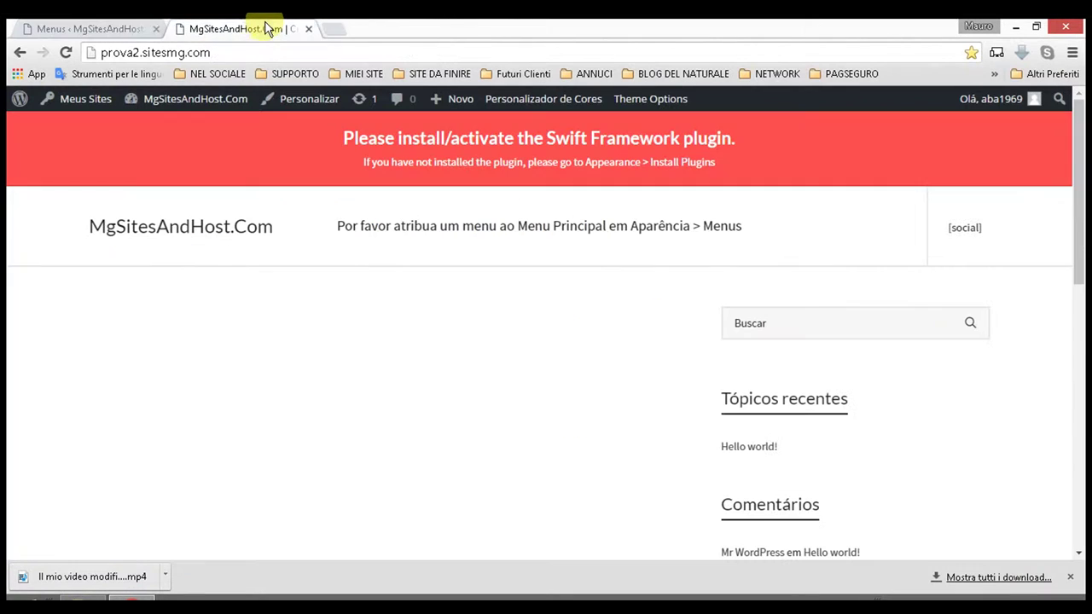
click(63, 52)
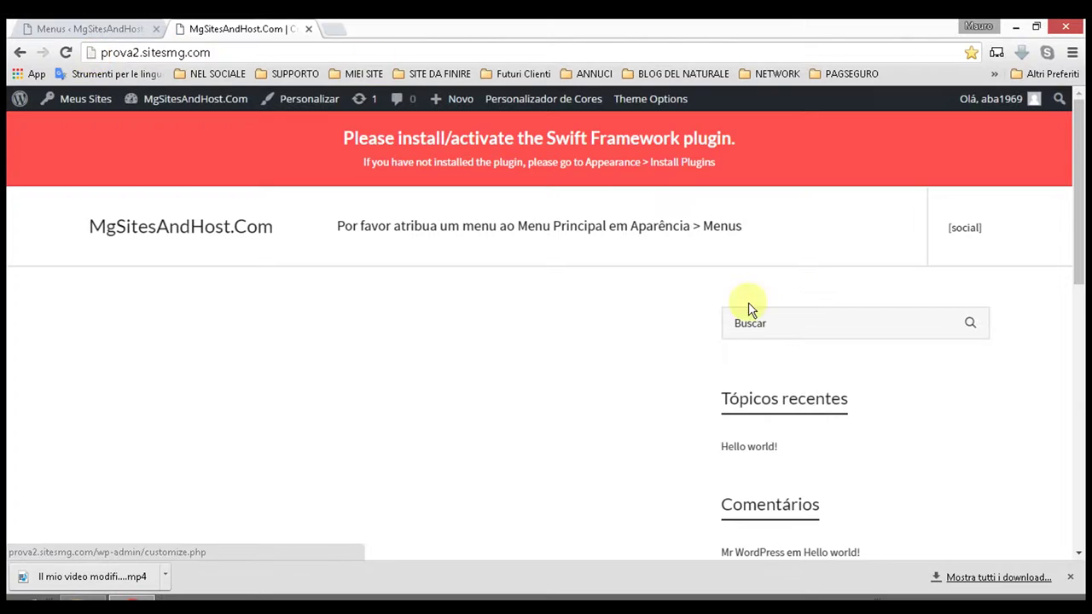
click(64, 28)
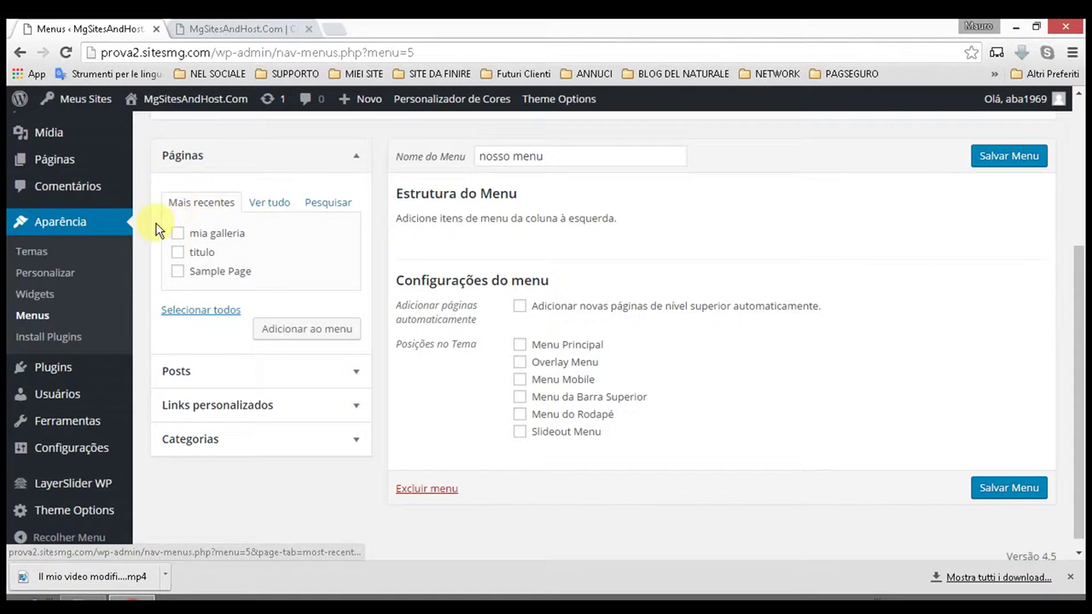
Step: Add Sample Page from the full page list to nosso menu, and save it with the theme location Menu Principal
mouse_move(68, 173)
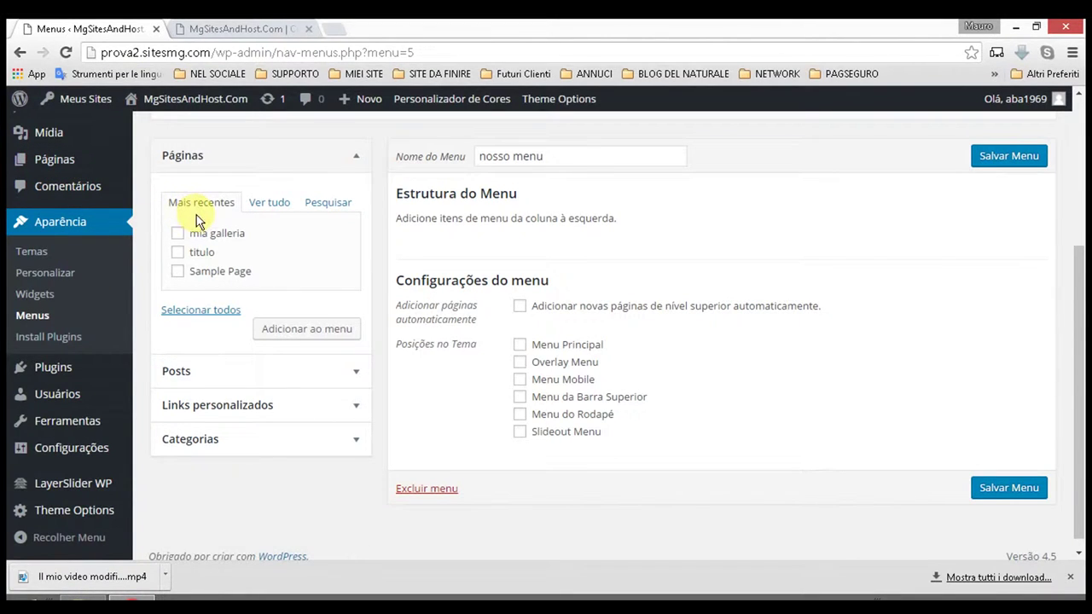
click(272, 208)
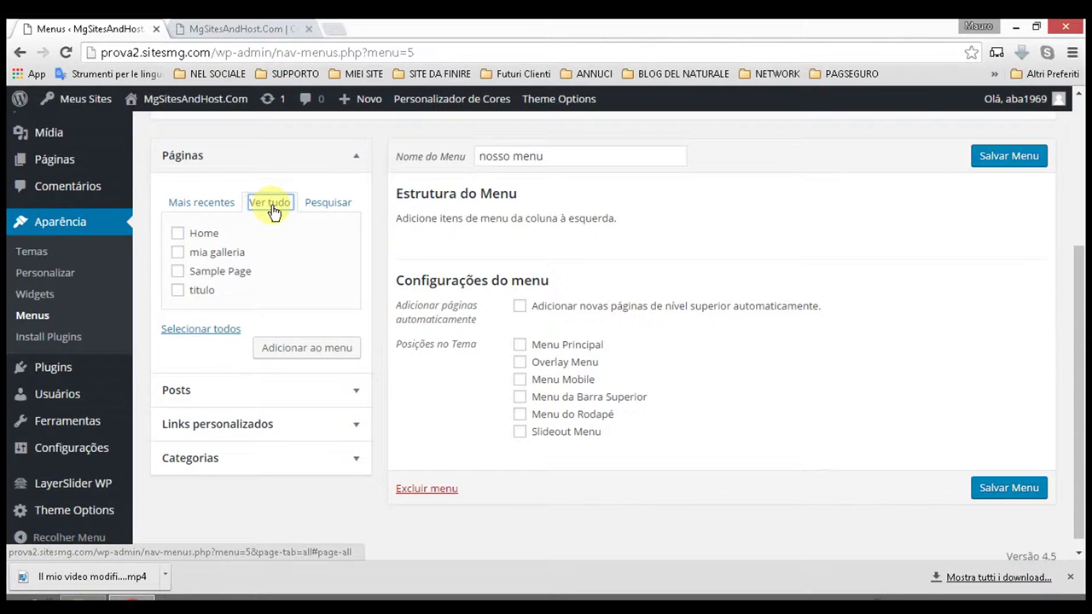
click(346, 209)
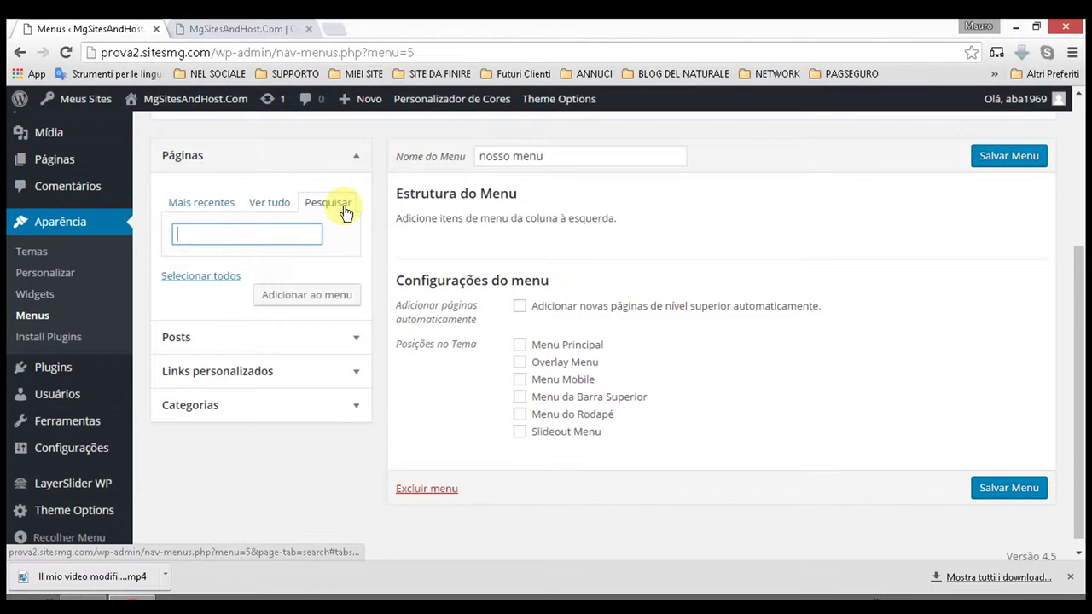
click(274, 208)
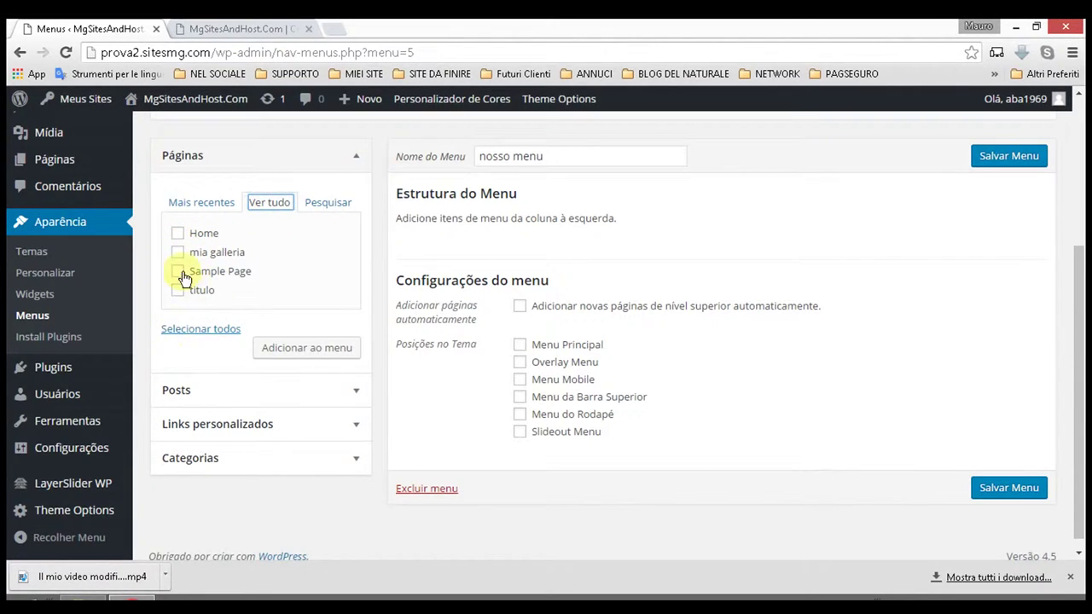
click(178, 272)
click(281, 351)
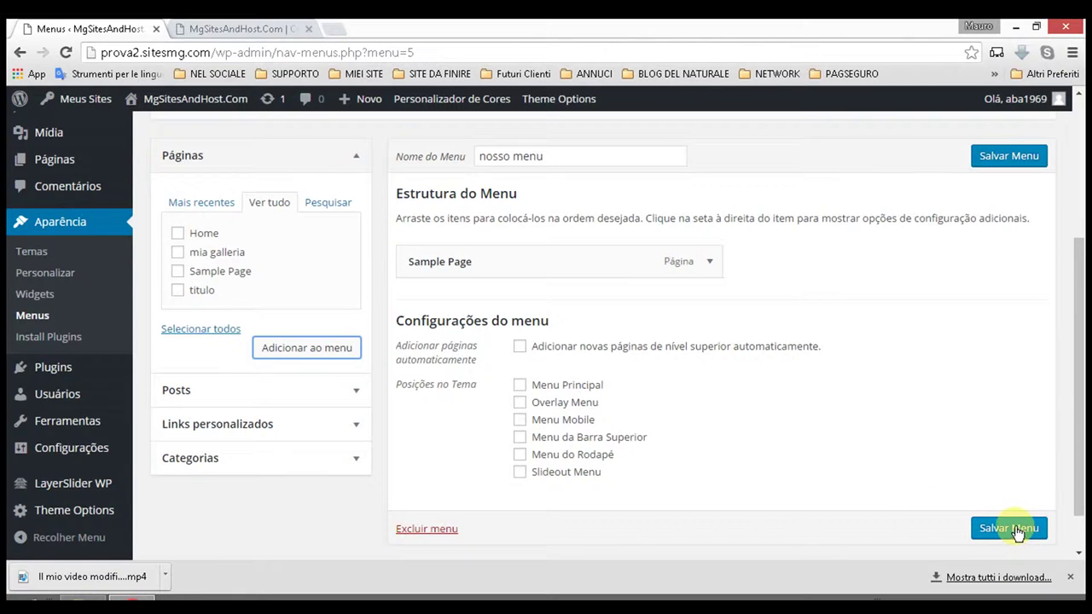
click(520, 386)
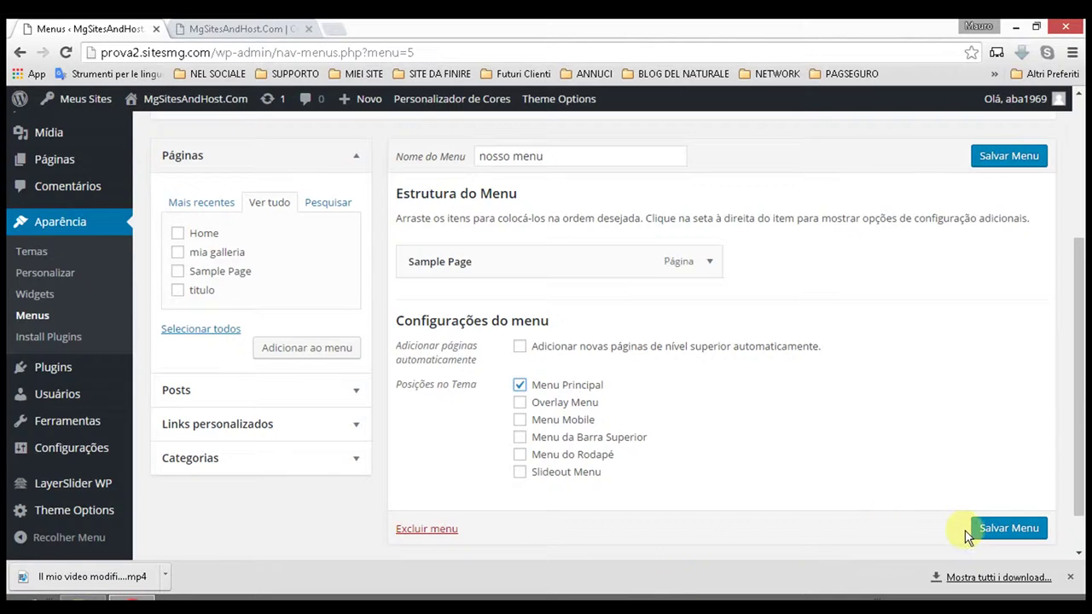
click(991, 533)
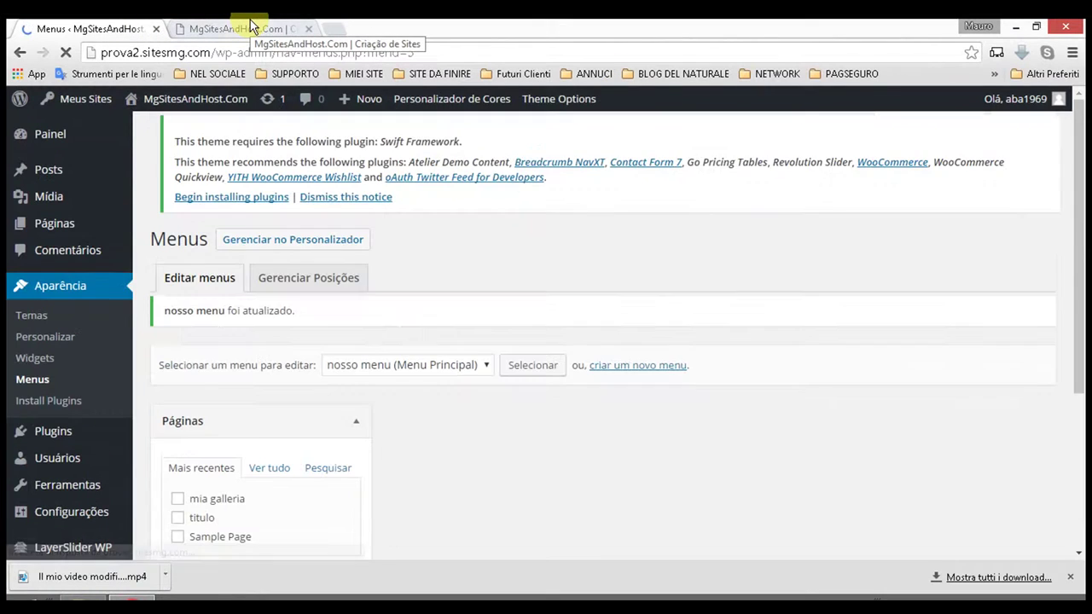
Step: Check the main menu on the reloaded public home page and go back to editing nosso menu
click(251, 27)
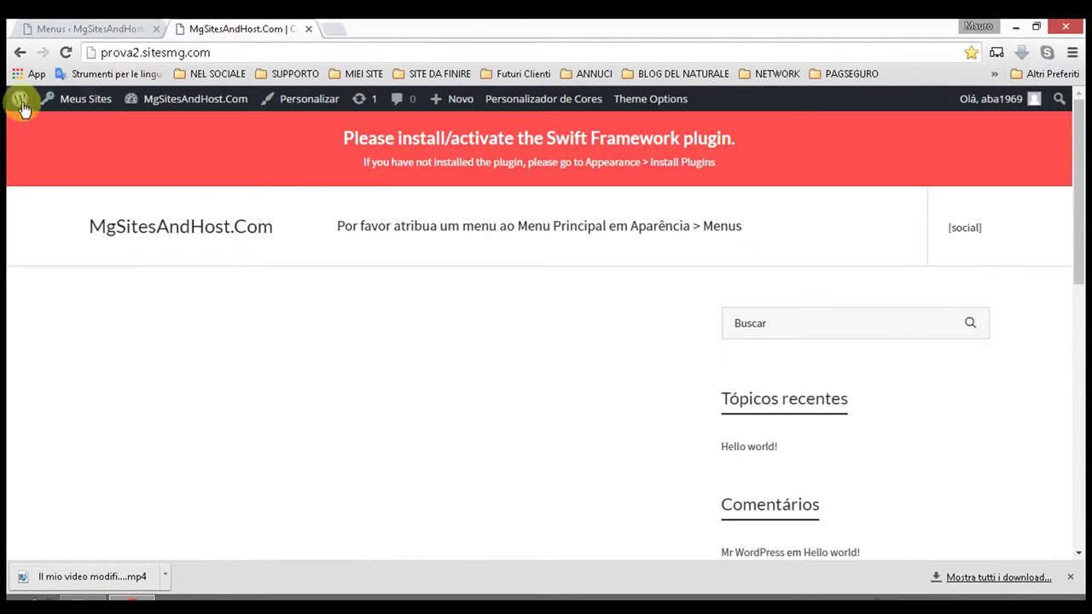
click(69, 54)
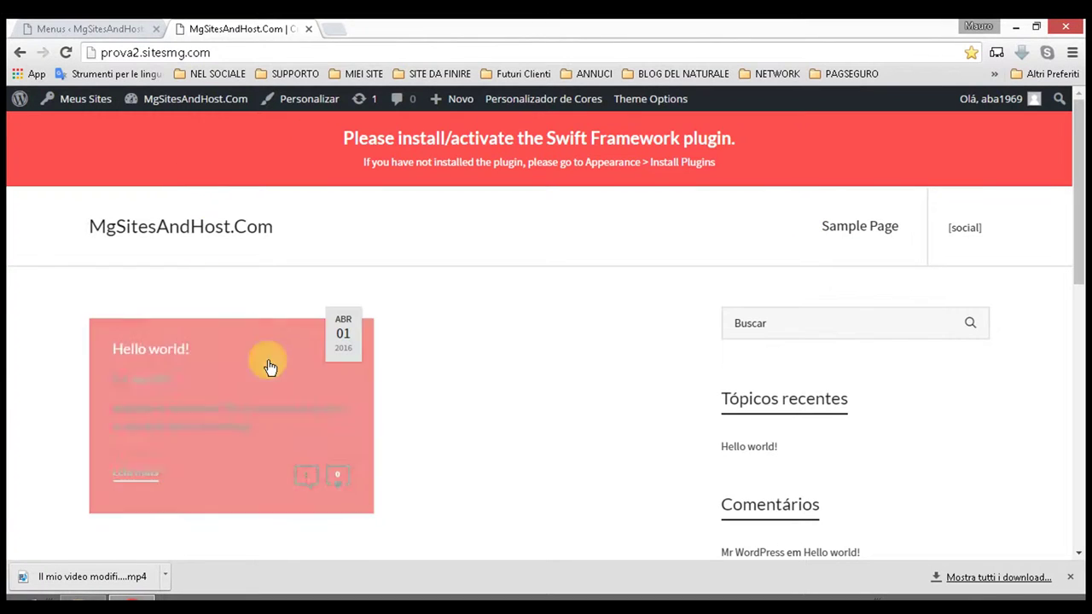
click(68, 26)
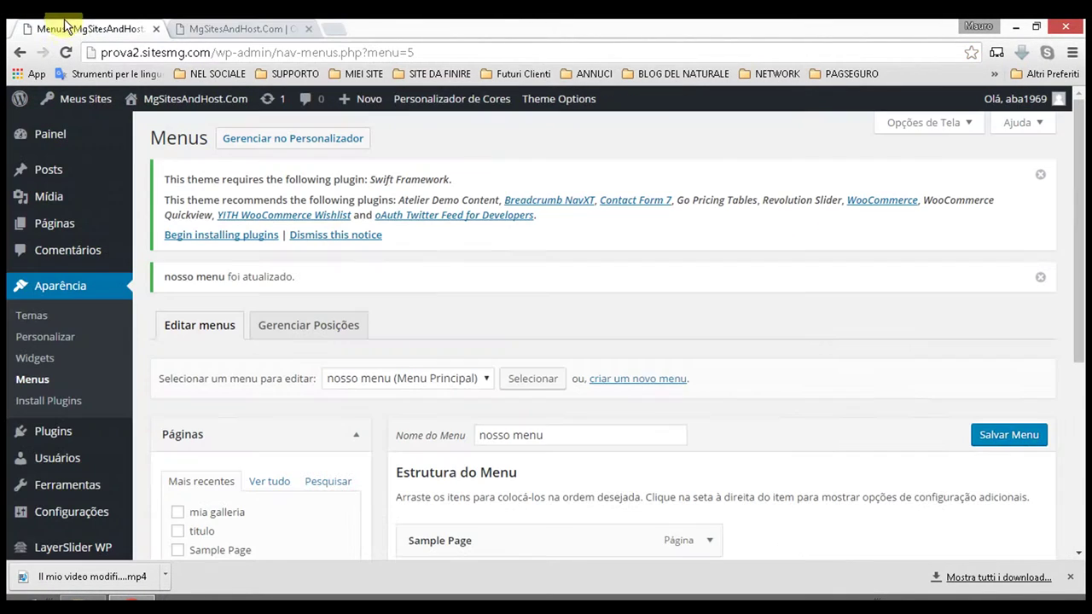
scroll(574, 312, down, 3)
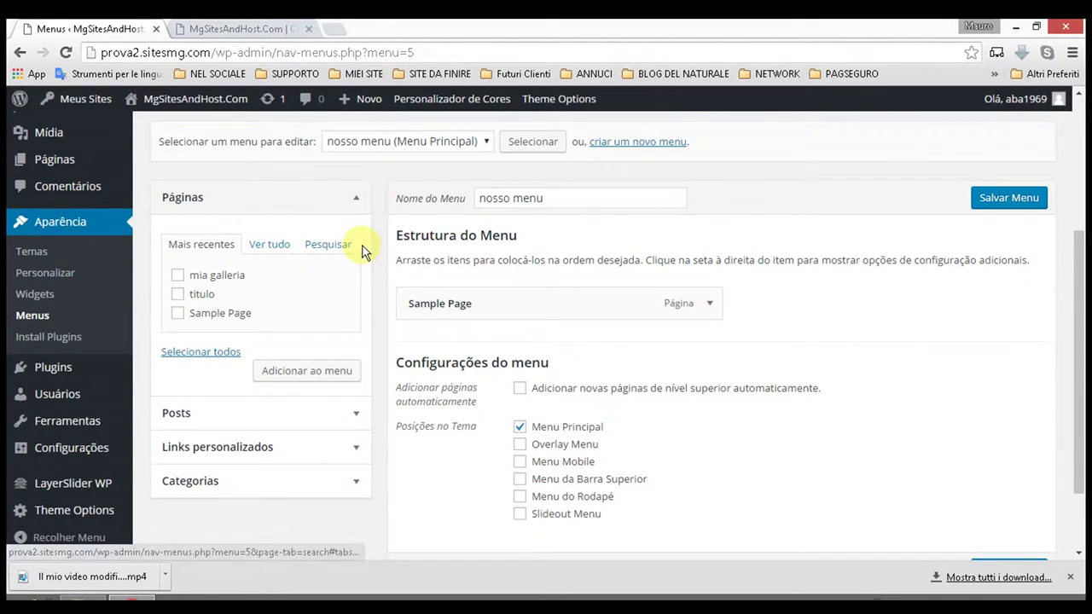
scroll(358, 281, down, 1)
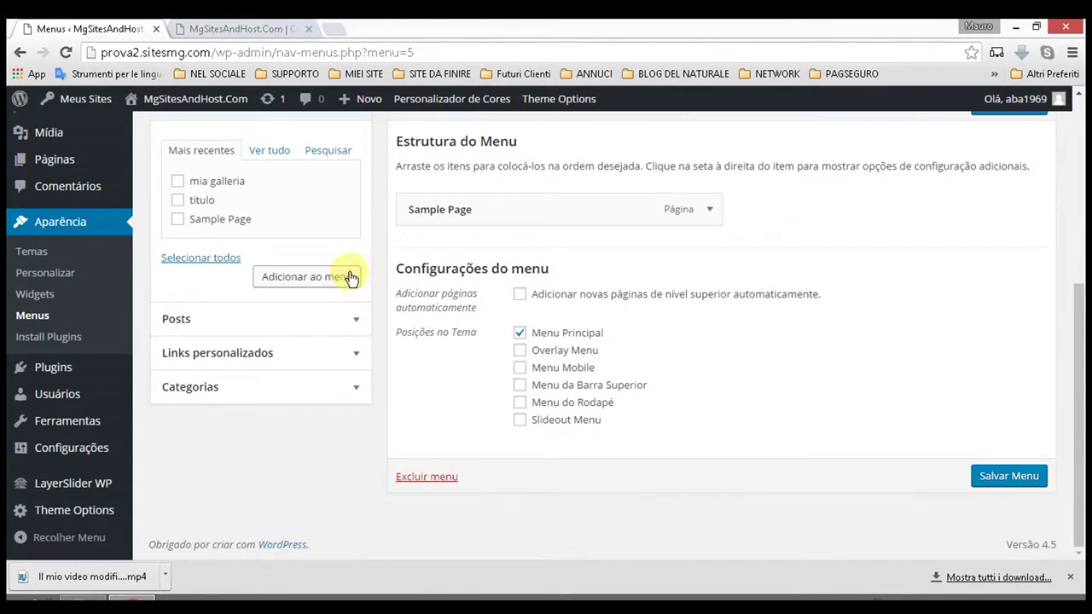
click(212, 265)
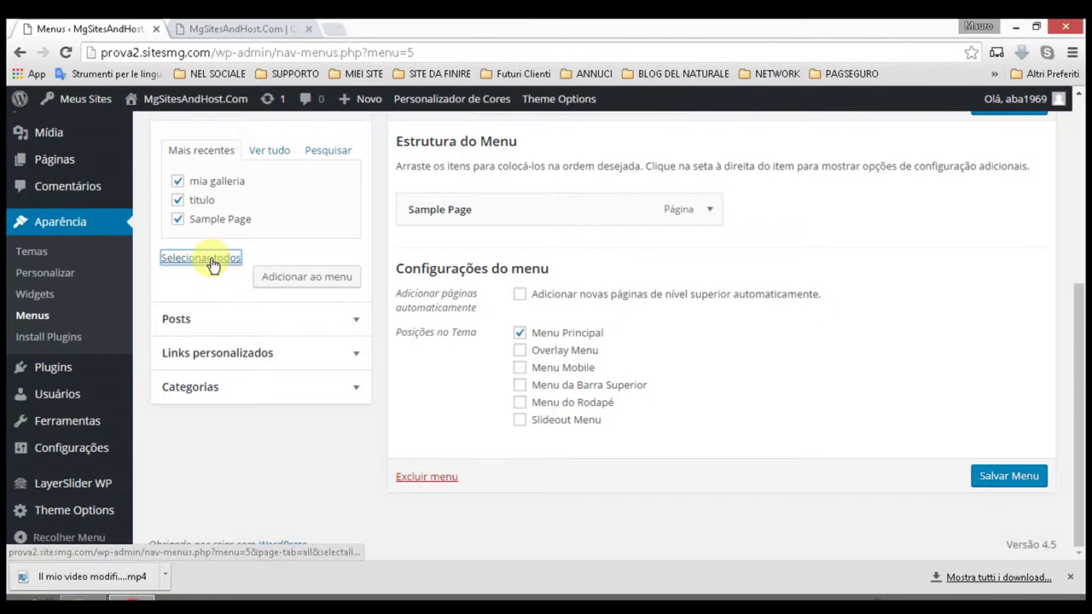
click(213, 265)
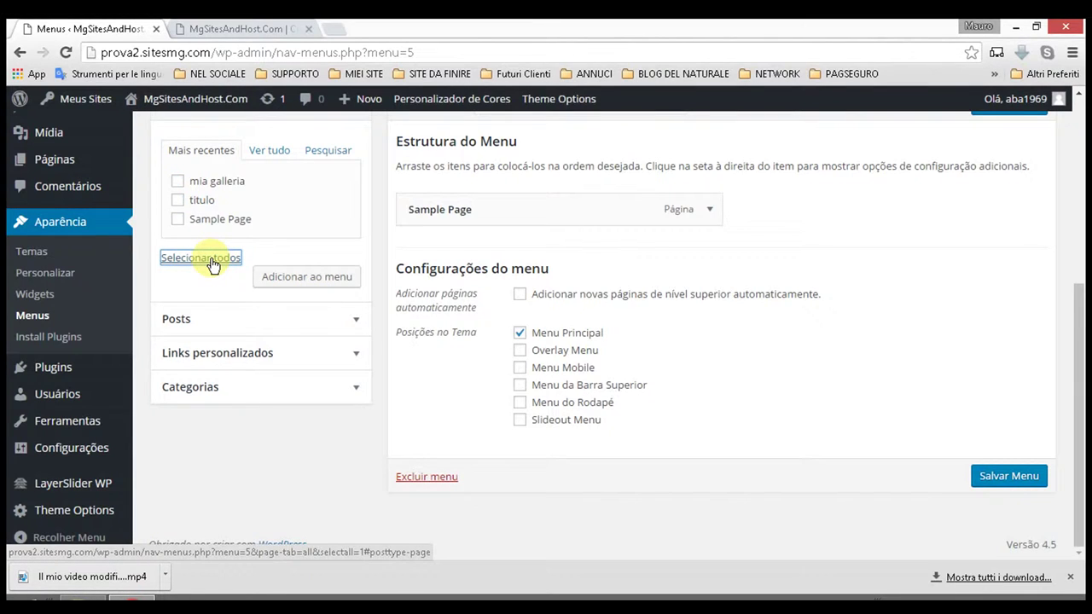
Step: Add the post "Hello world!" from the most recent posts to nosso menu
click(239, 323)
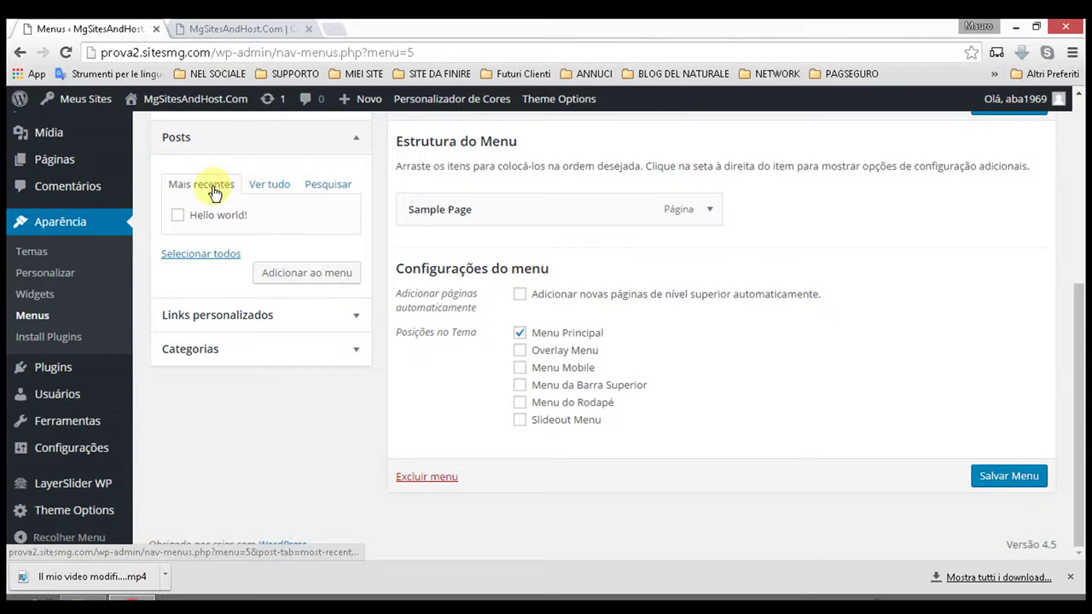
click(275, 189)
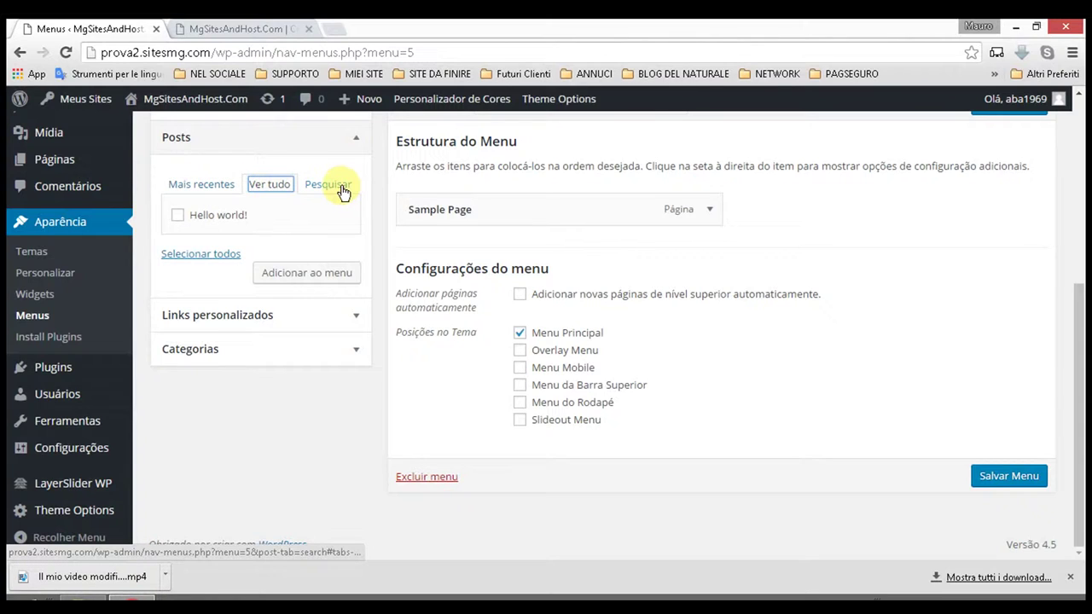
click(345, 189)
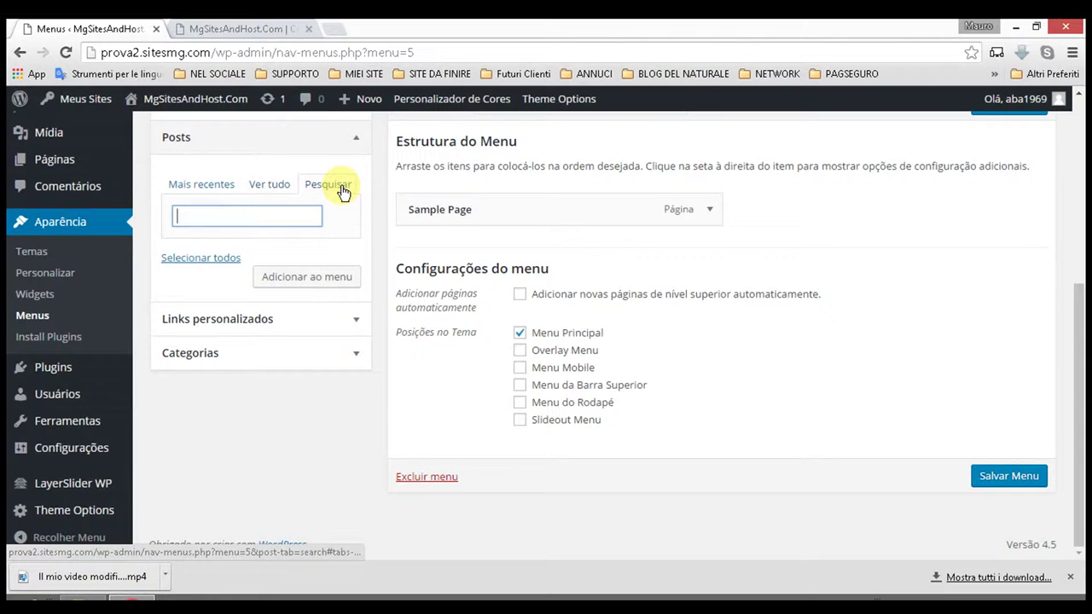
click(277, 195)
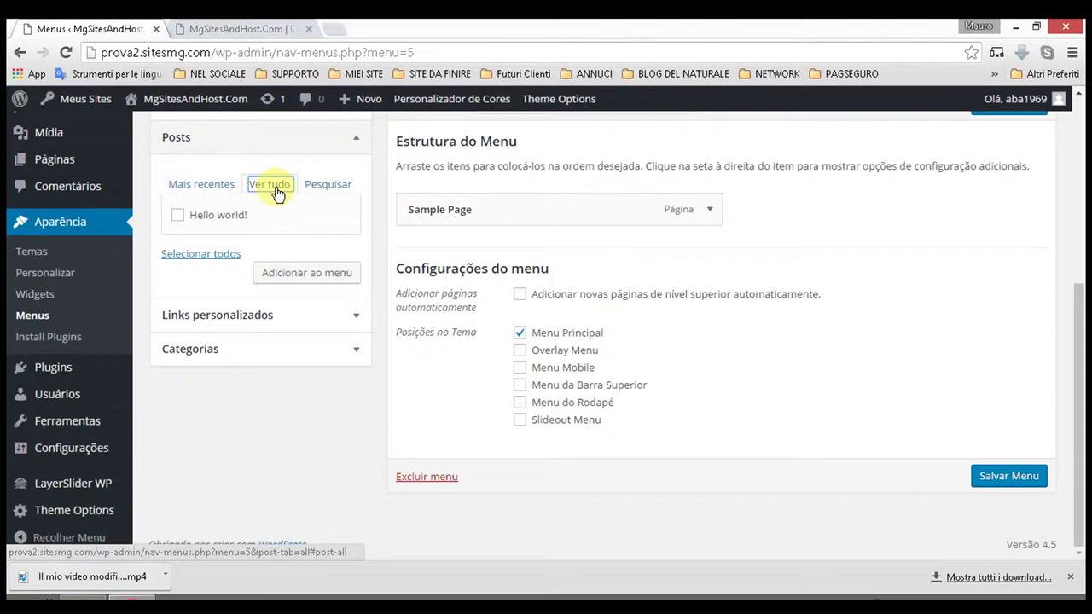
click(188, 194)
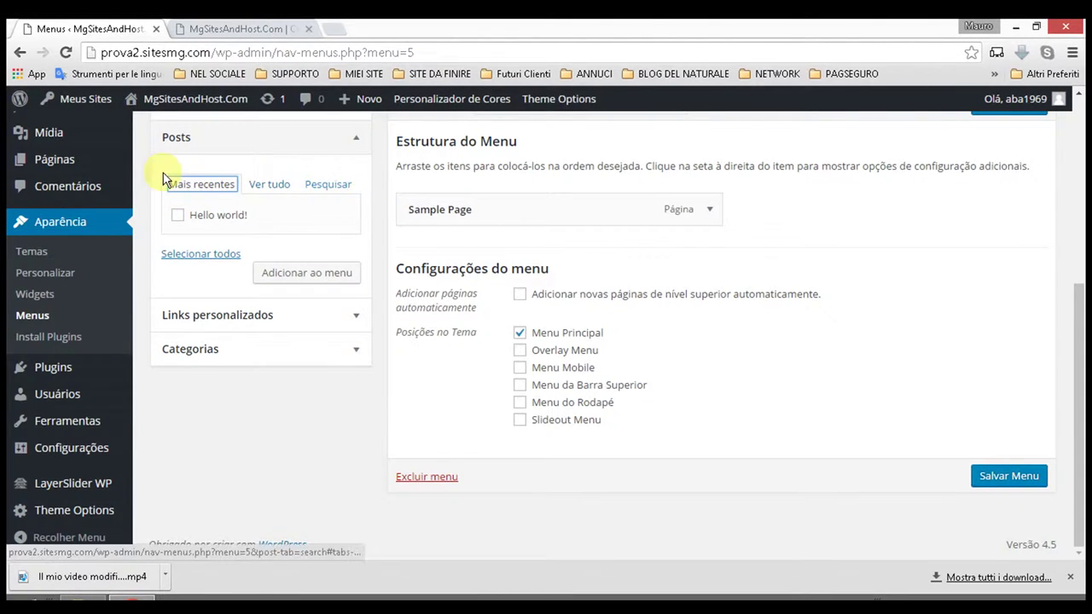
click(178, 216)
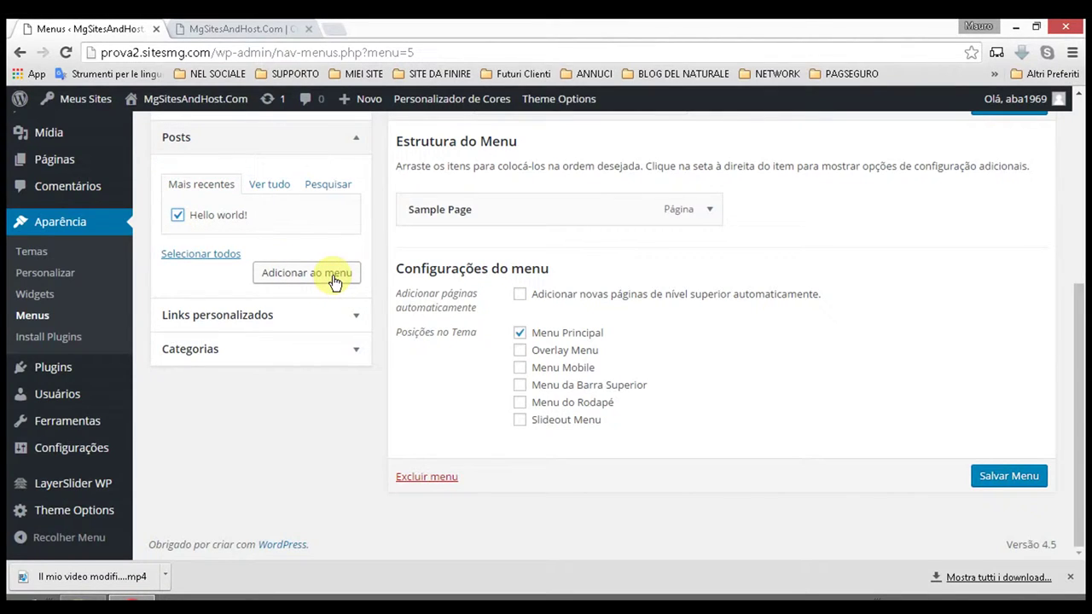
scroll(334, 282, up, 1)
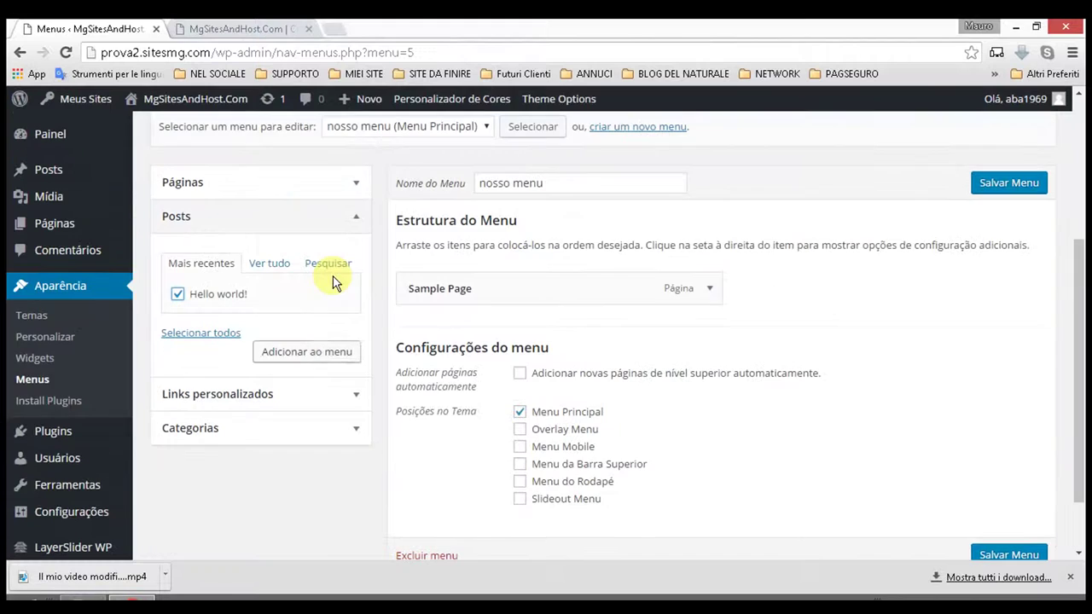
click(312, 358)
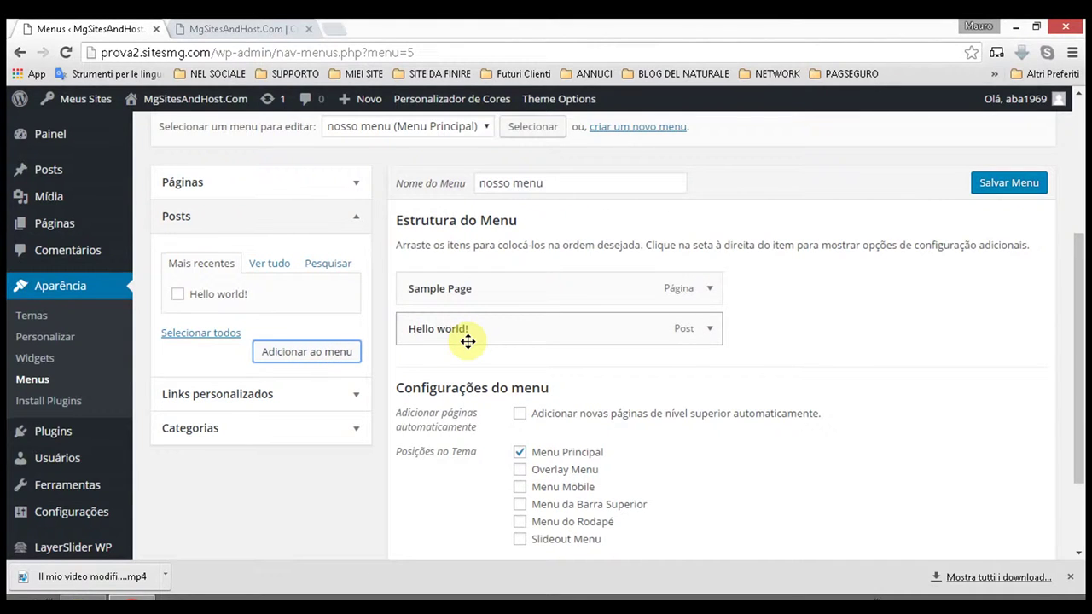
Step: View the Sample Page menu item's settings and collapse them again
click(709, 290)
click(708, 292)
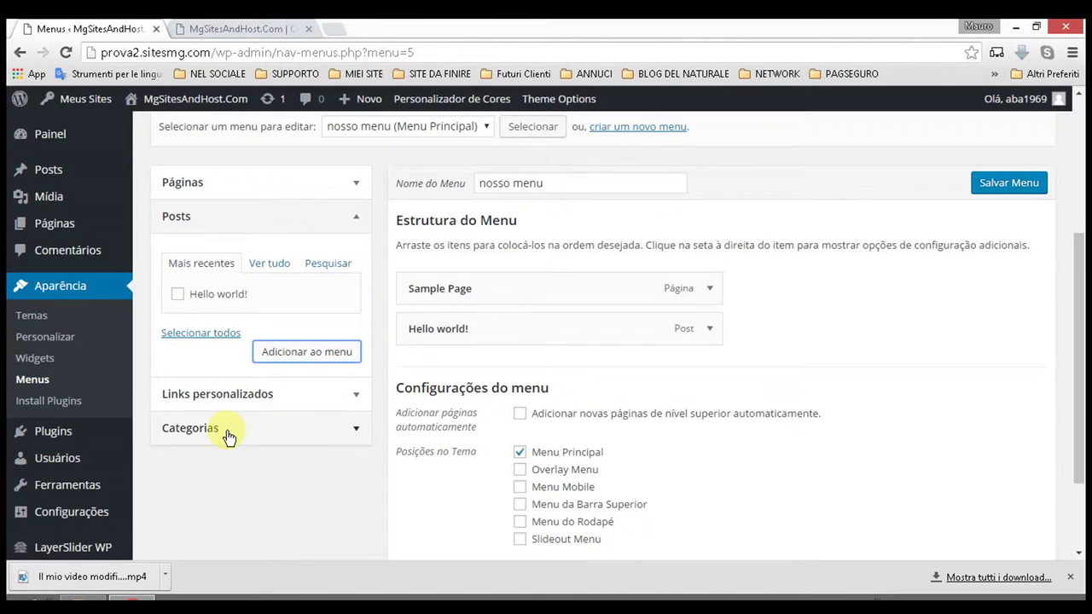
Step: Change the navigation label of the Sample Page menu item to "mia page"
click(709, 292)
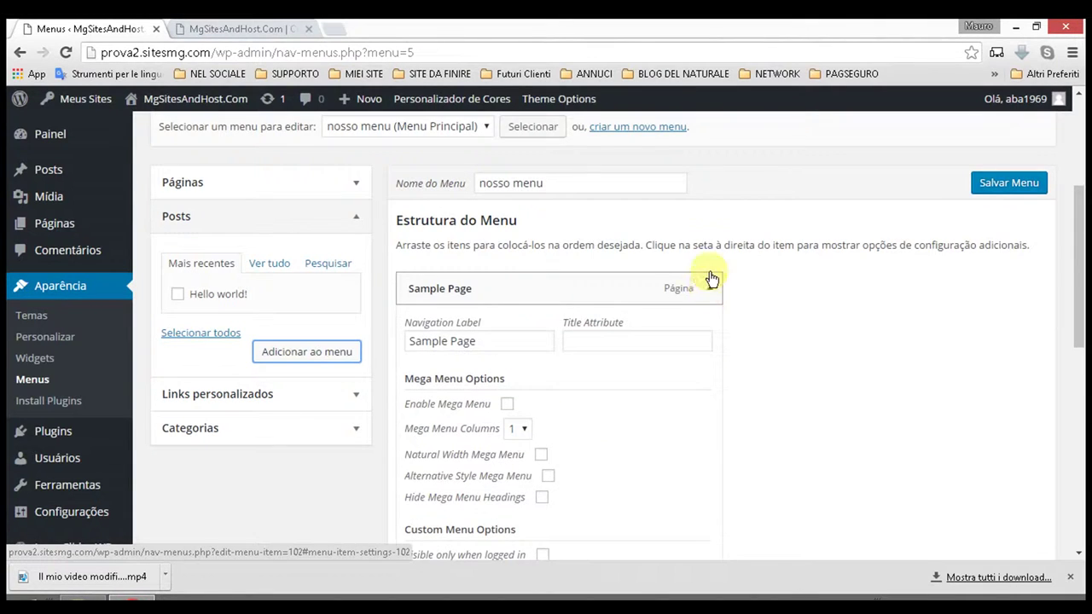
scroll(720, 256, down, 2)
scroll(537, 205, up, 1)
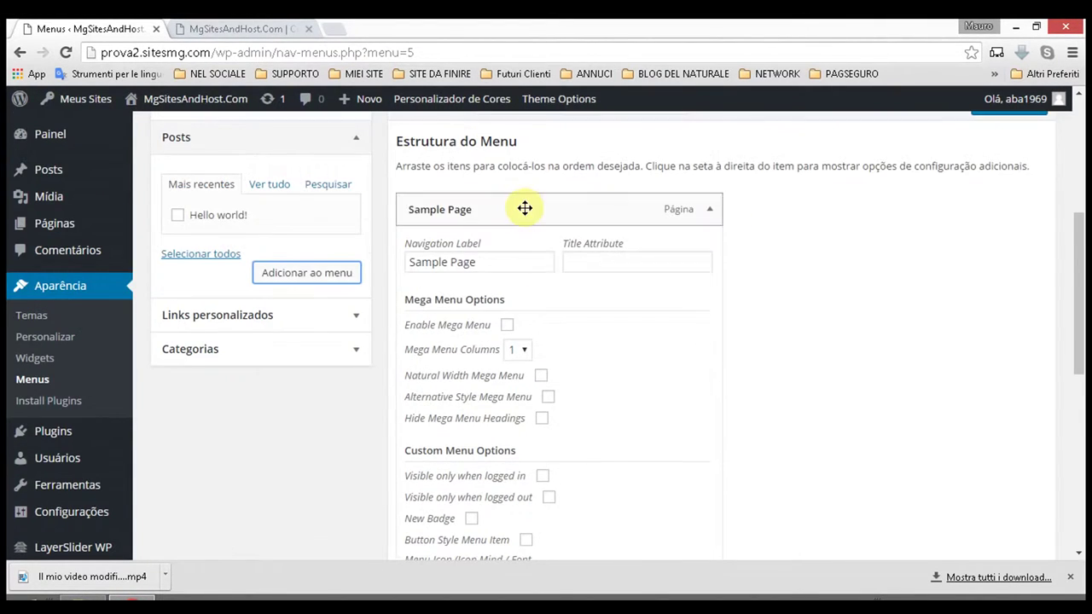
double_click(497, 268)
click(497, 268)
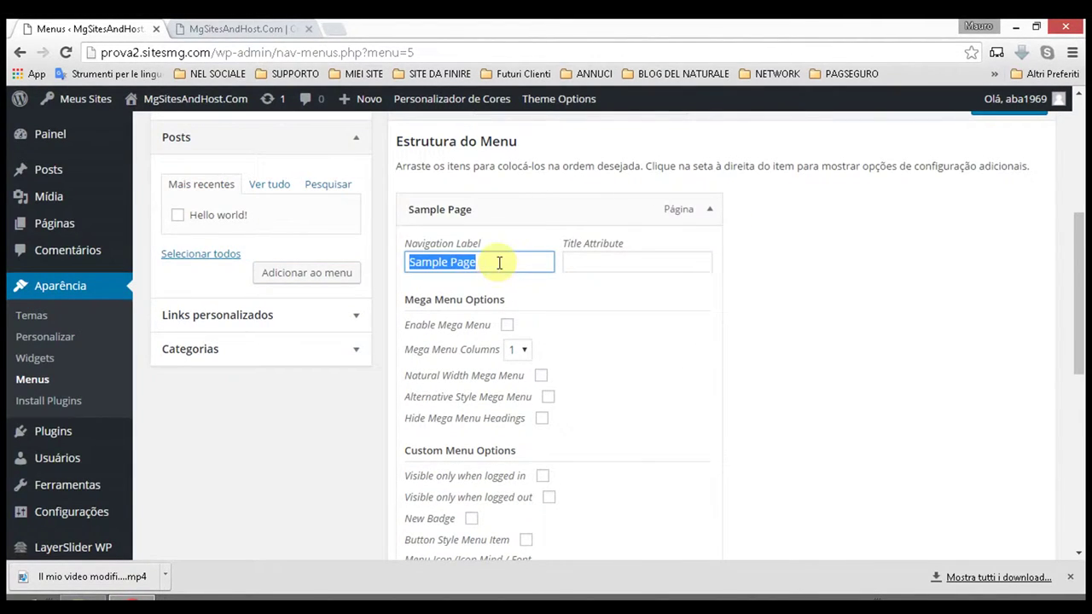
text(mia)
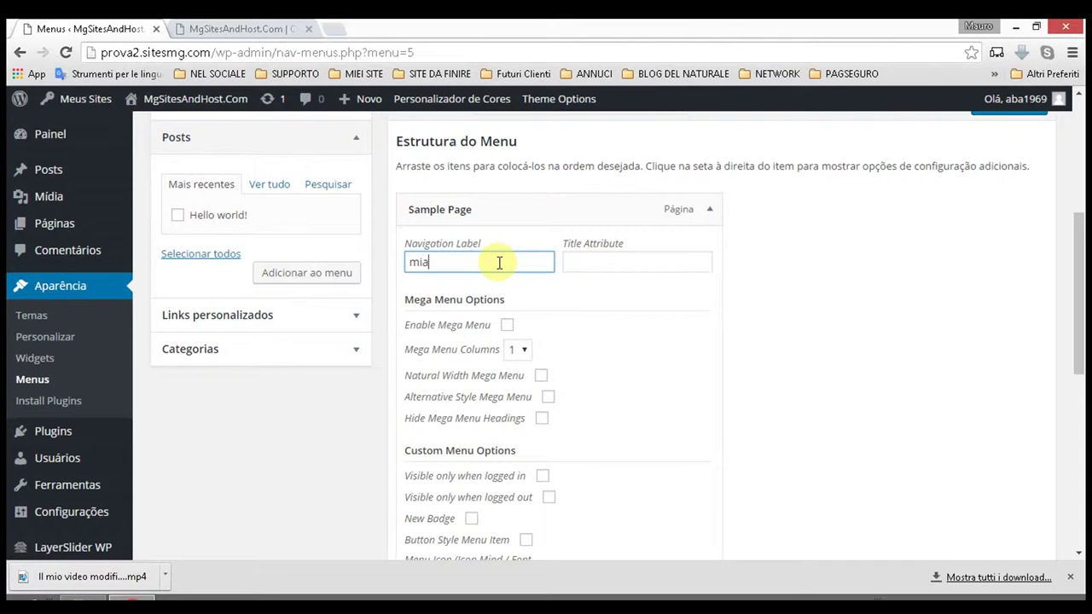
text( page)
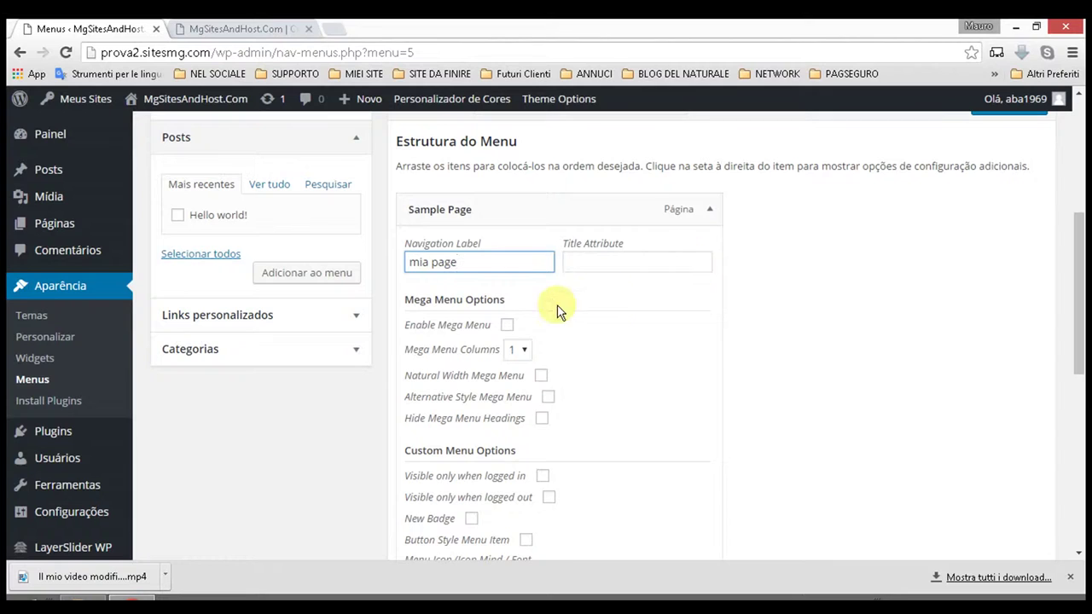
Step: Look through the Sample Page item's mega menu and custom menu options, original page link, and Remove and Cancel choices
scroll(570, 309, down, 1)
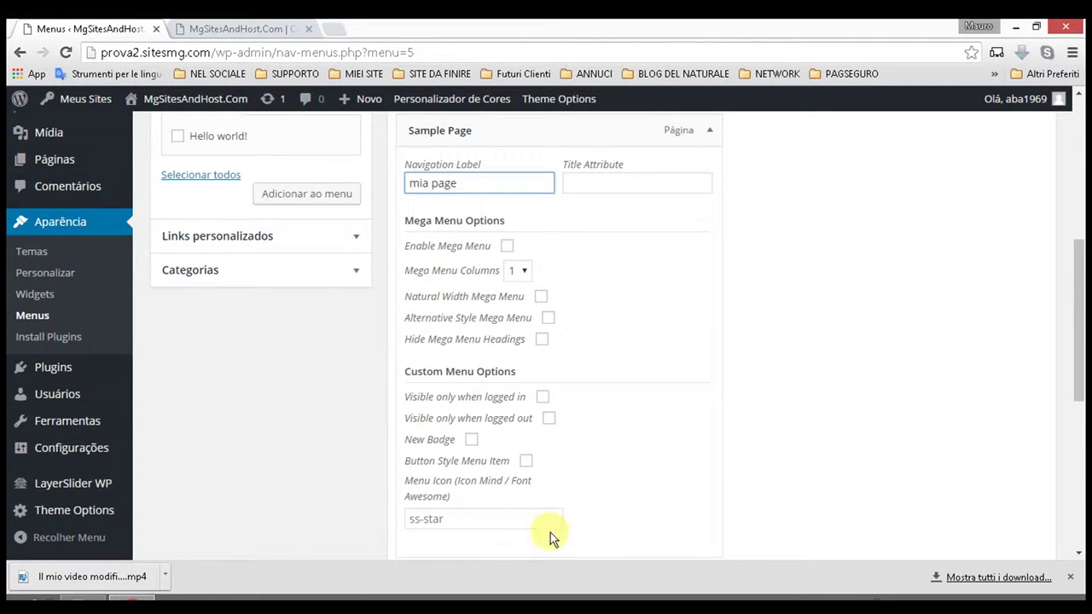
scroll(550, 529, down, 3)
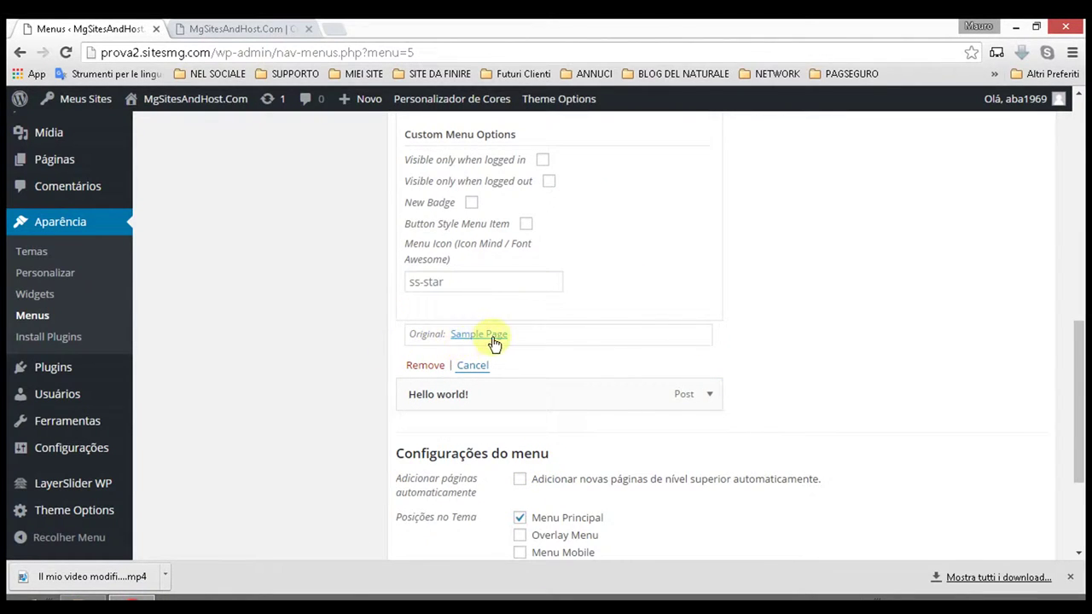
click(473, 367)
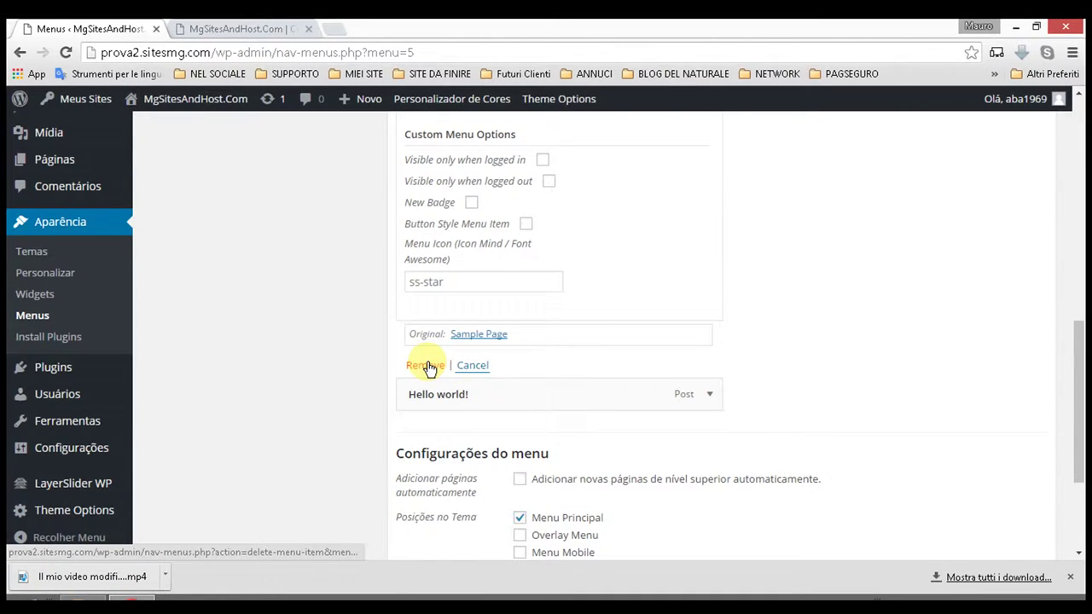
scroll(429, 368, up, 3)
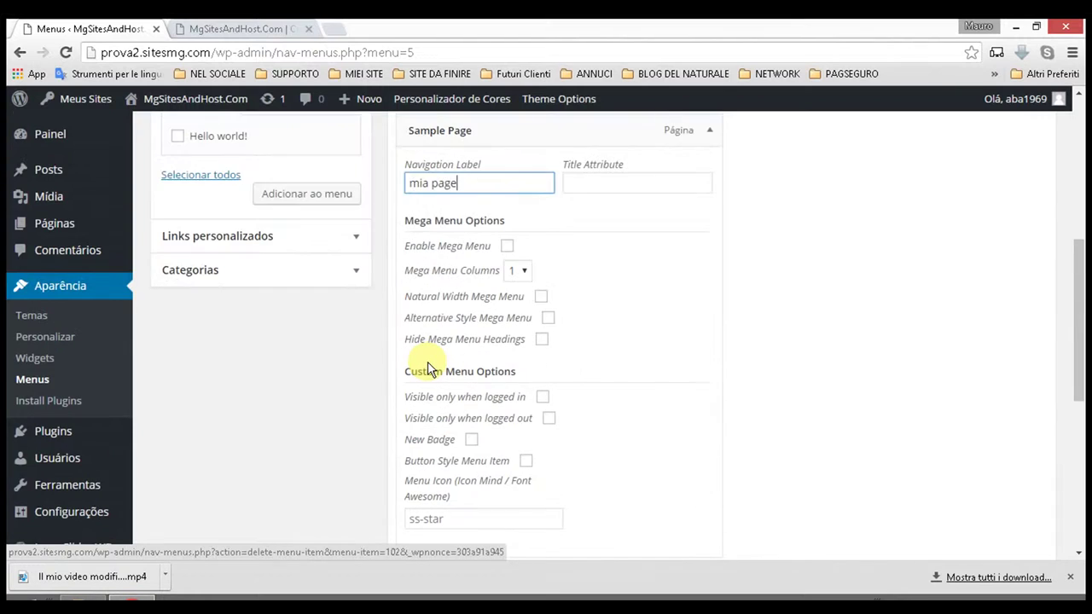
scroll(419, 358, down, 4)
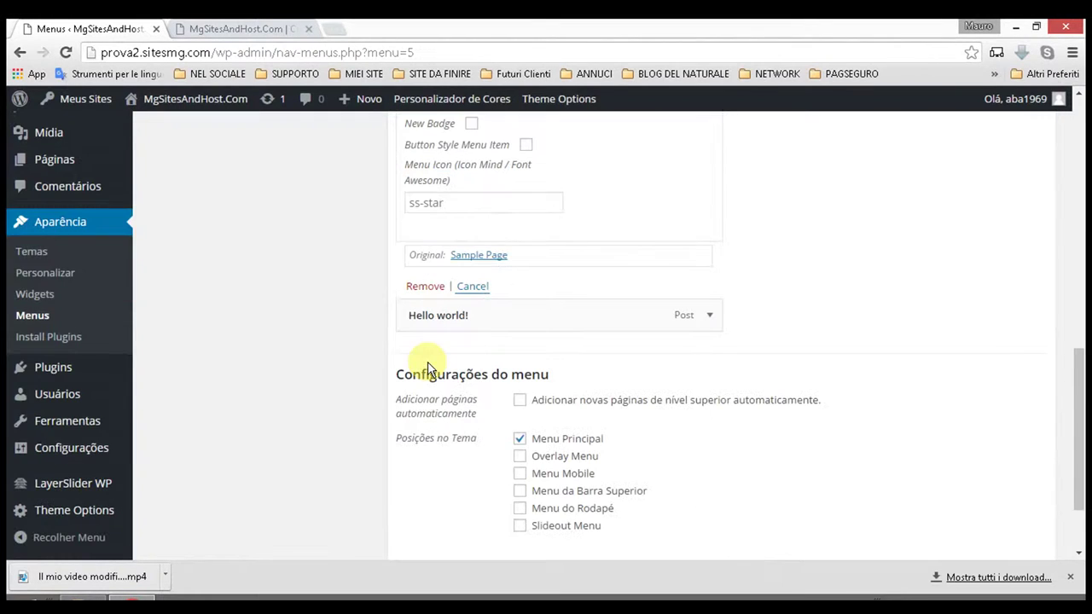
click(485, 292)
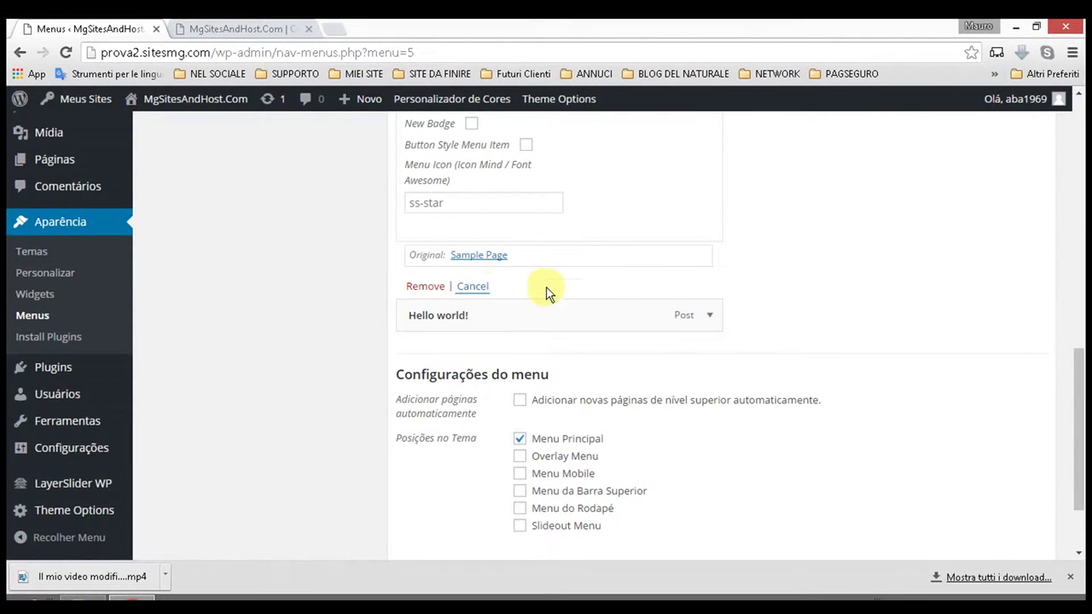
scroll(687, 256, up, 5)
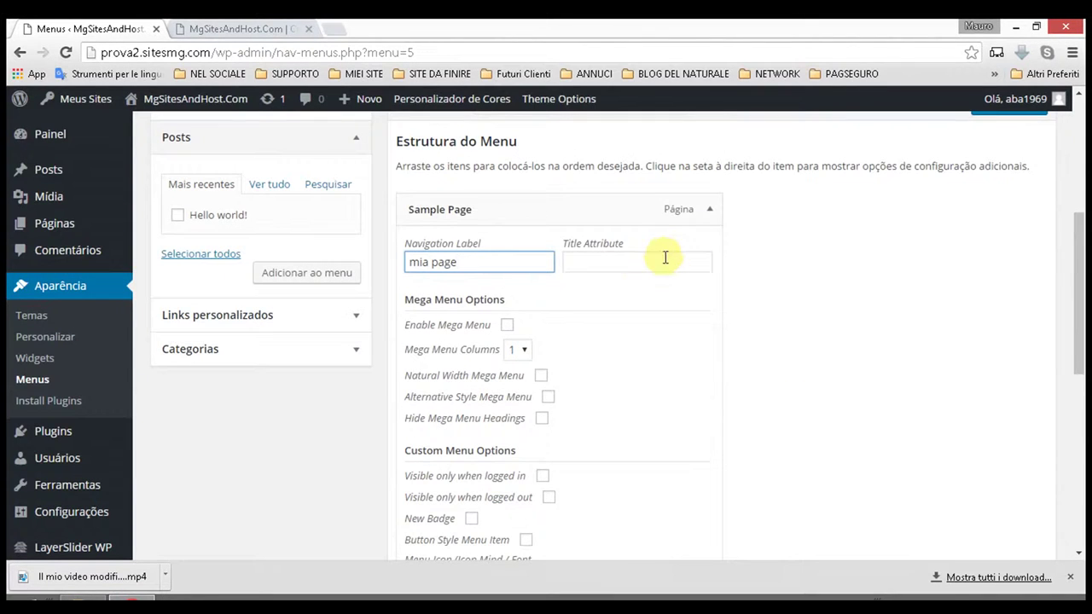
triple_click(489, 263)
scroll(561, 246, down, 5)
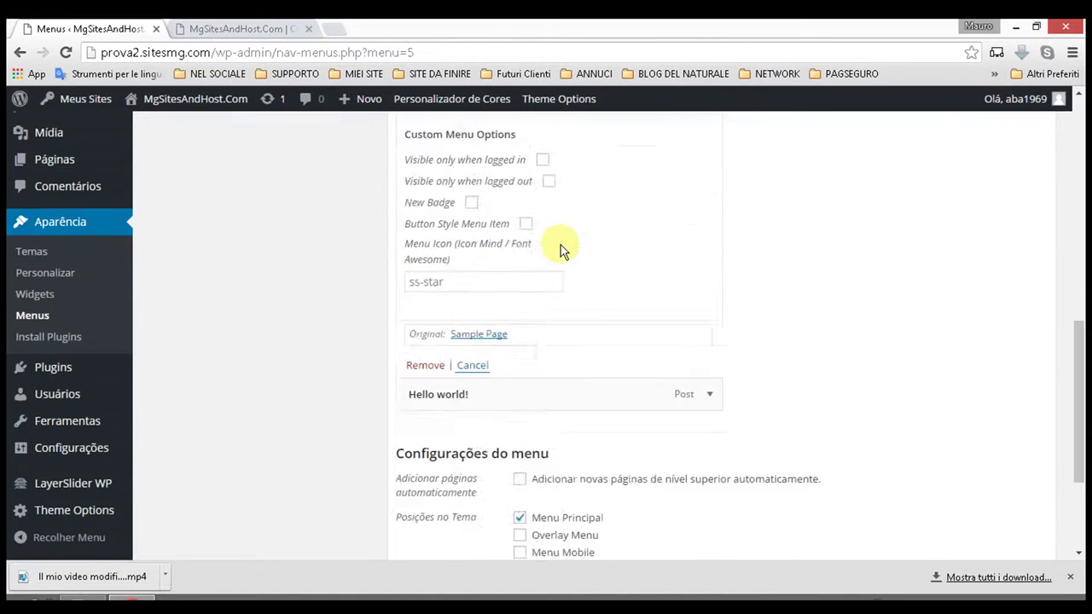
scroll(648, 285, up, 5)
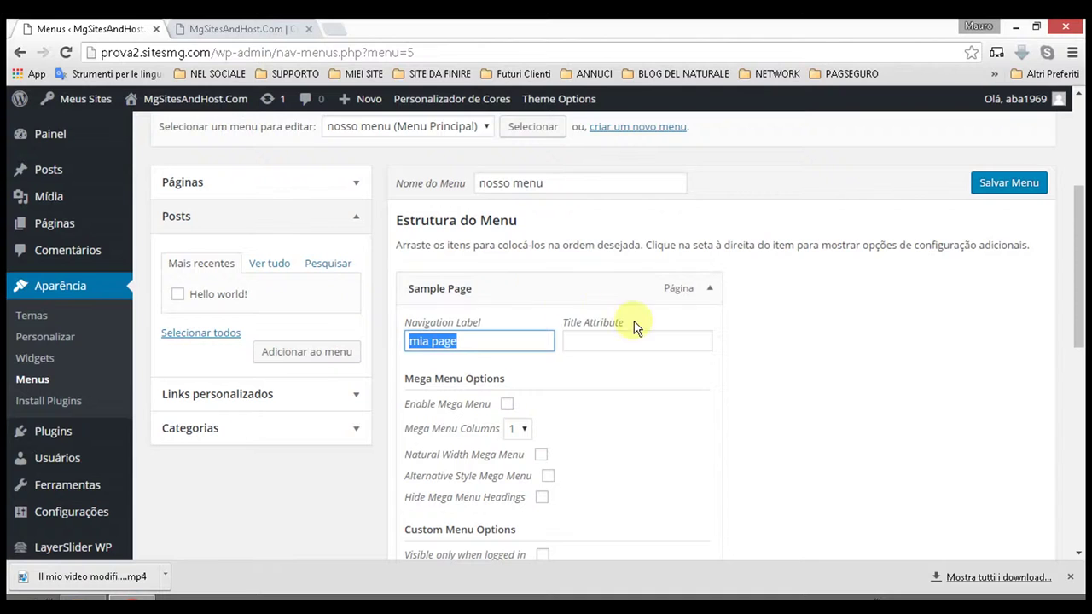
Step: Collapse the Sample Page item's settings and save nosso menu
click(713, 290)
click(1032, 187)
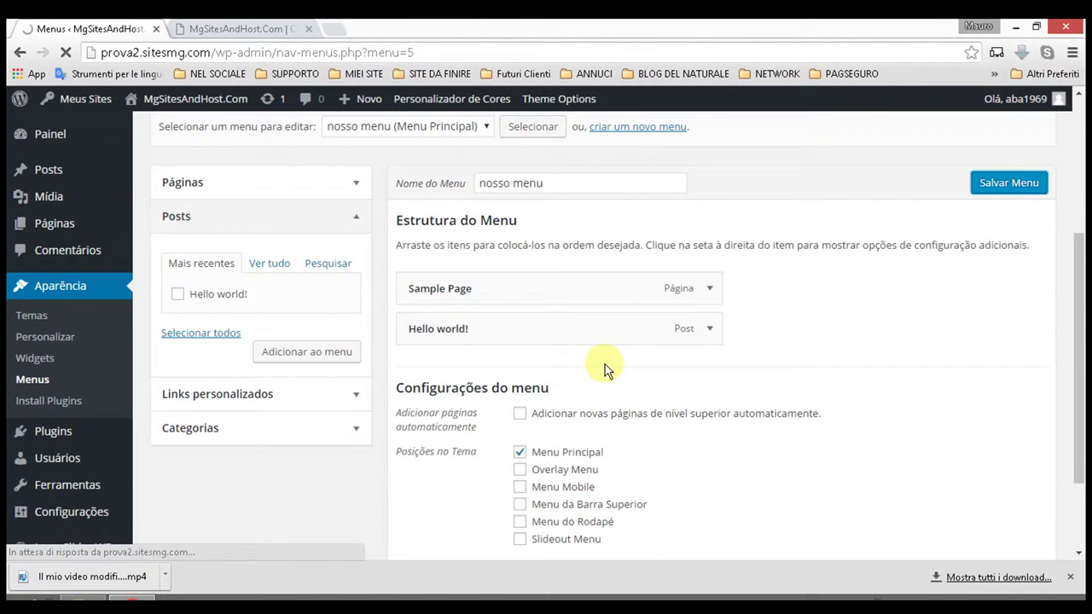
scroll(498, 298, down, 2)
scroll(498, 298, down, 1)
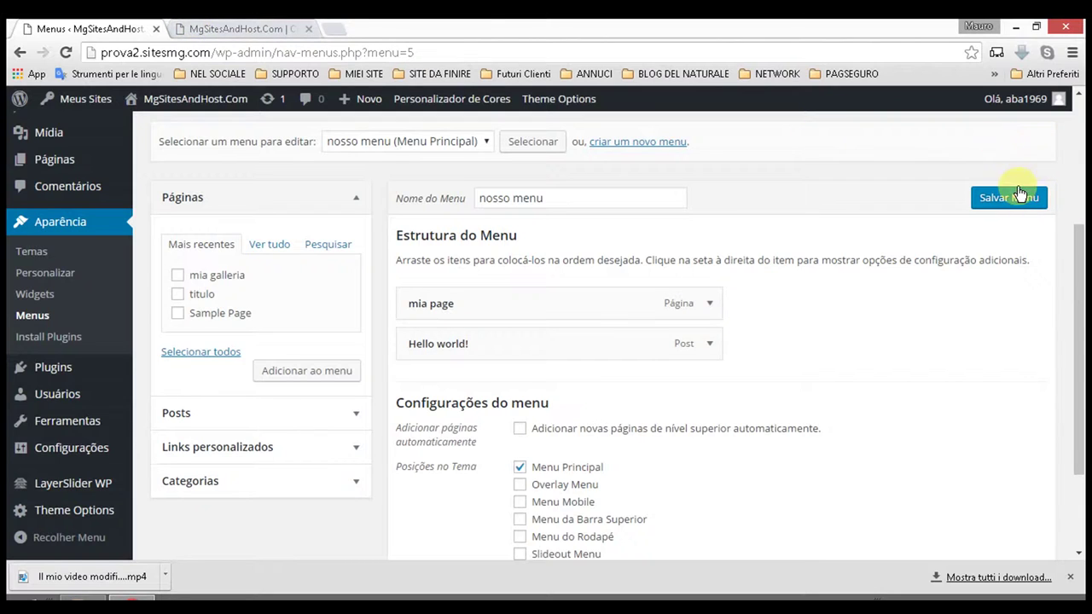
Step: Reload the public home page, open Hello world! from its main menu and look through the post
click(237, 29)
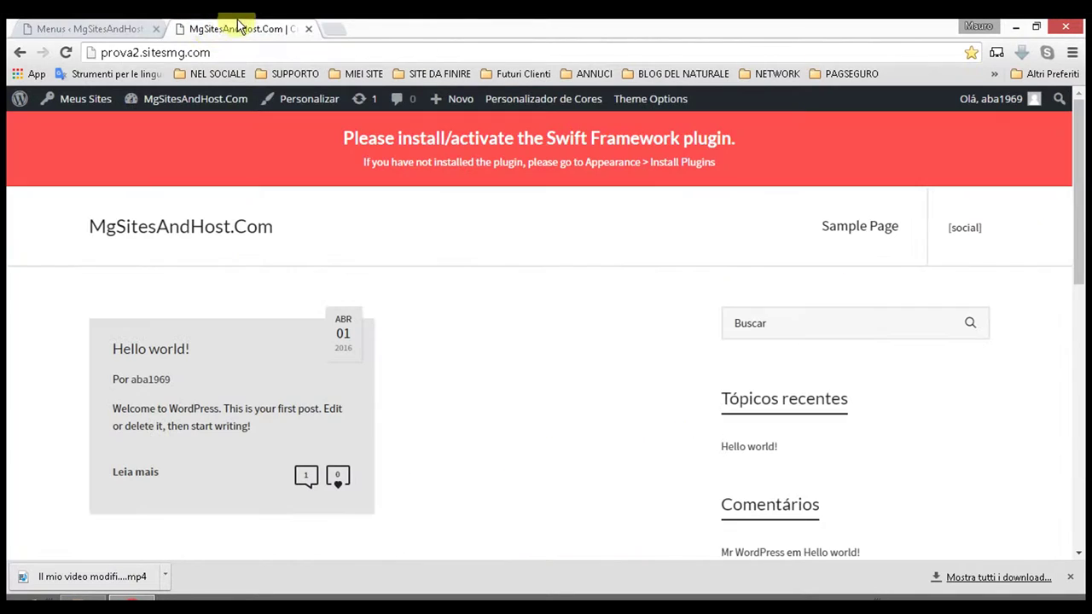
click(68, 52)
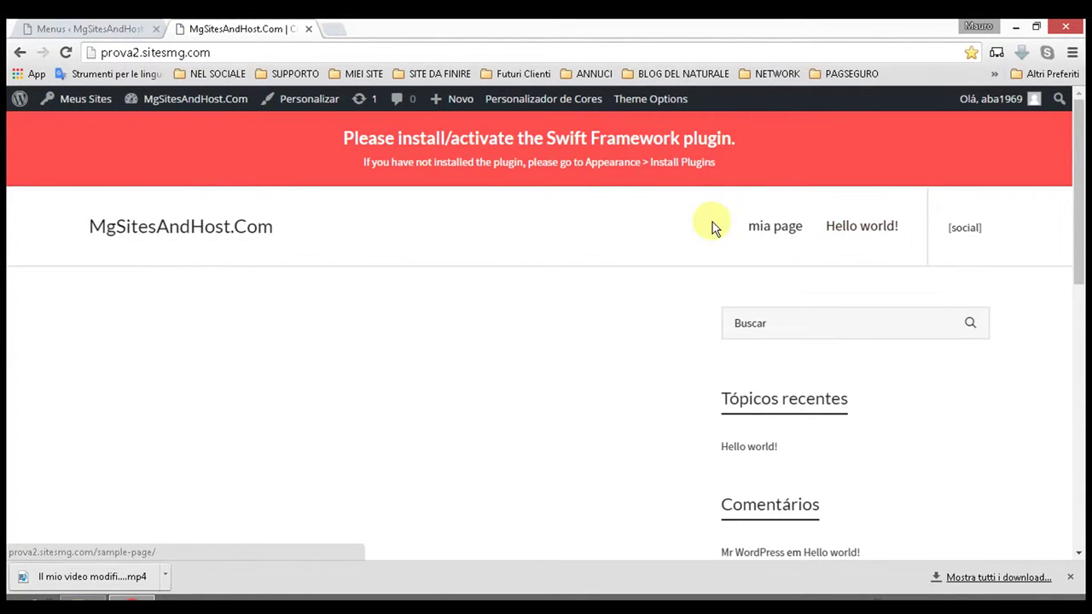
click(866, 231)
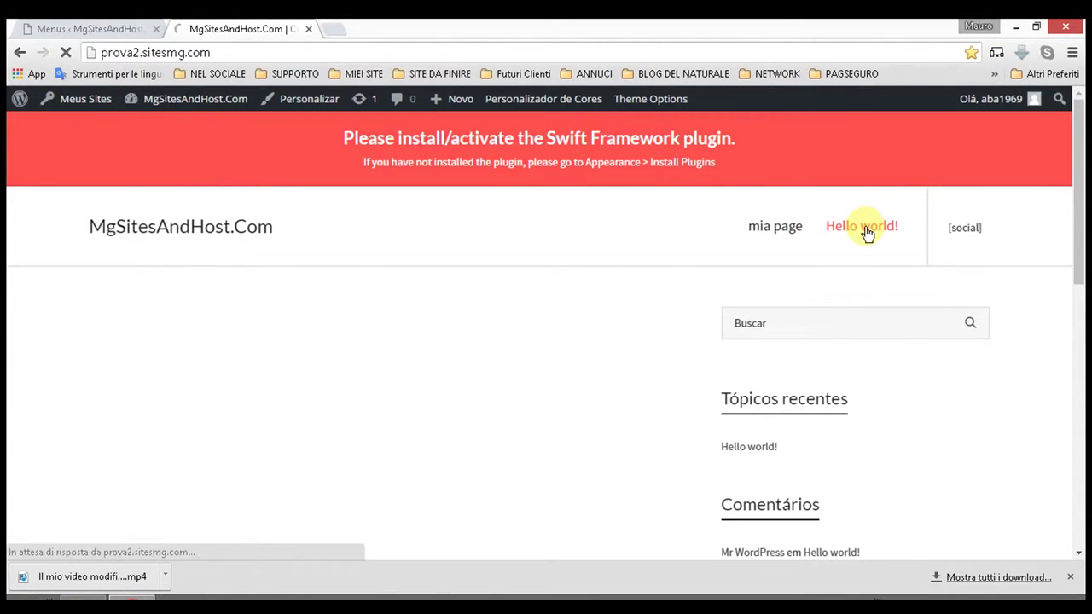
scroll(763, 329, down, 1)
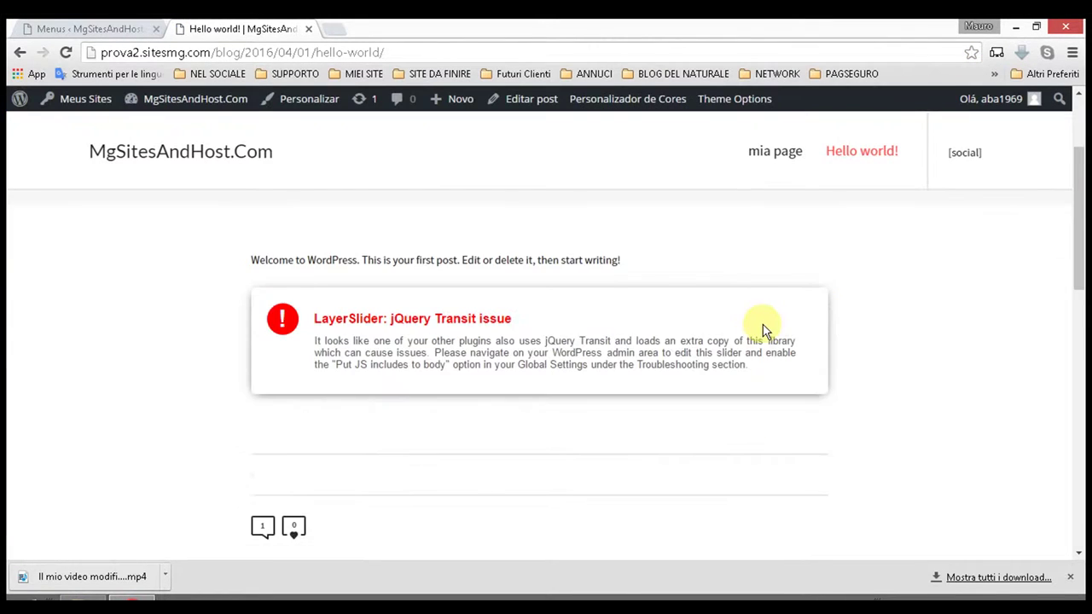
scroll(763, 328, down, 1)
scroll(763, 329, down, 4)
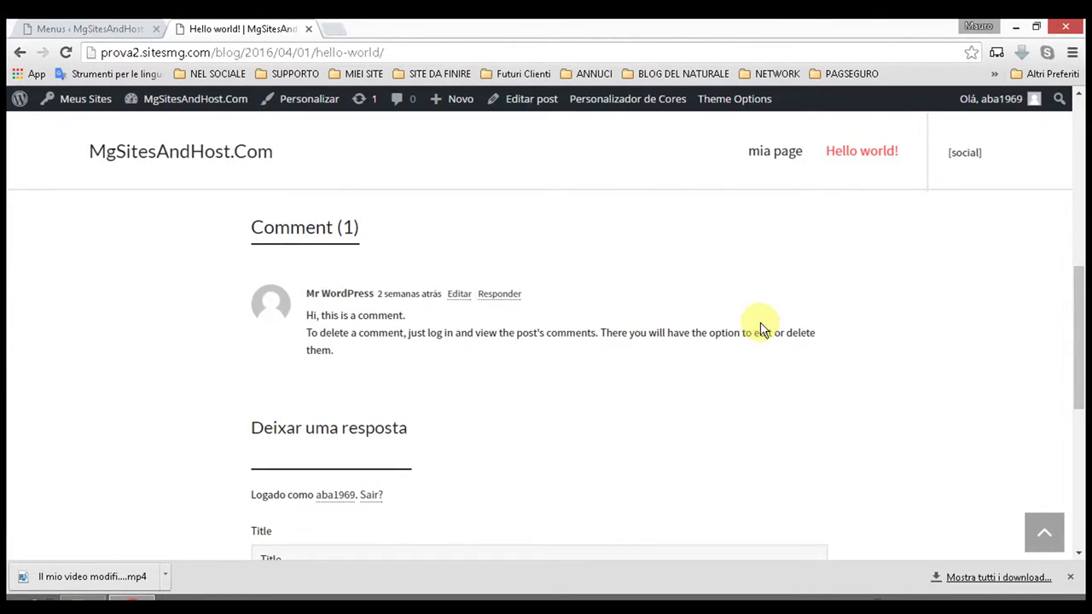
scroll(763, 328, up, 6)
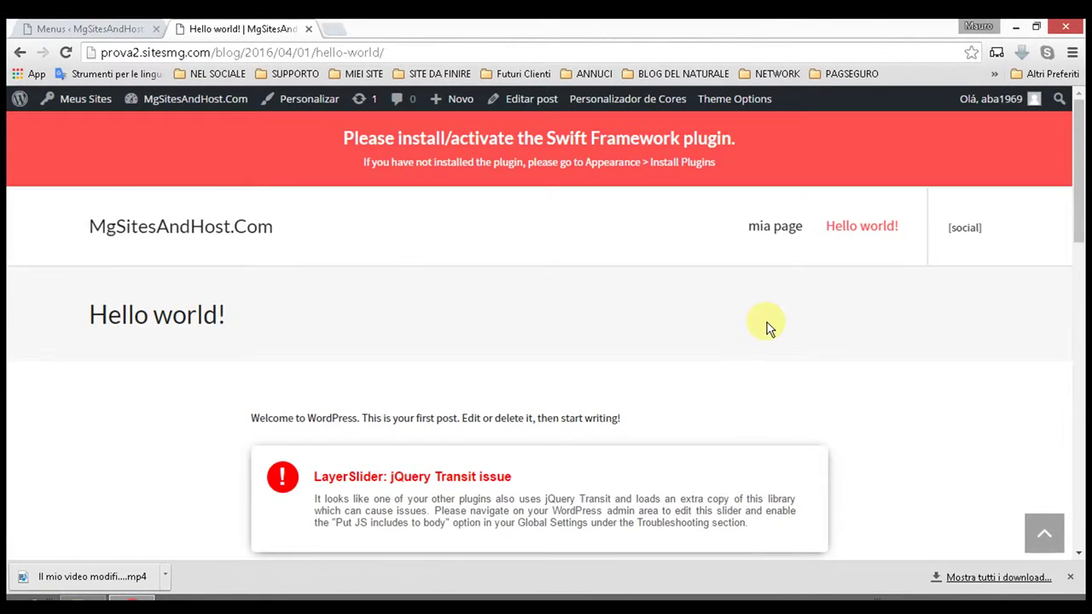
Step: Open mia page from the site's main menu, look through the page and return to editing nosso menu
click(783, 238)
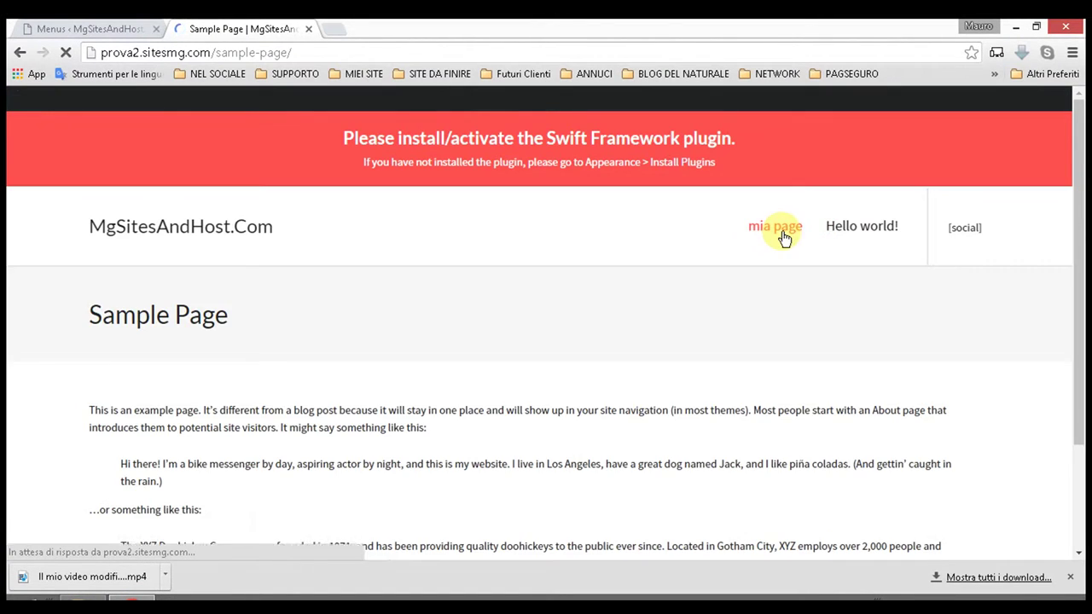
scroll(787, 239, down, 3)
scroll(787, 238, up, 3)
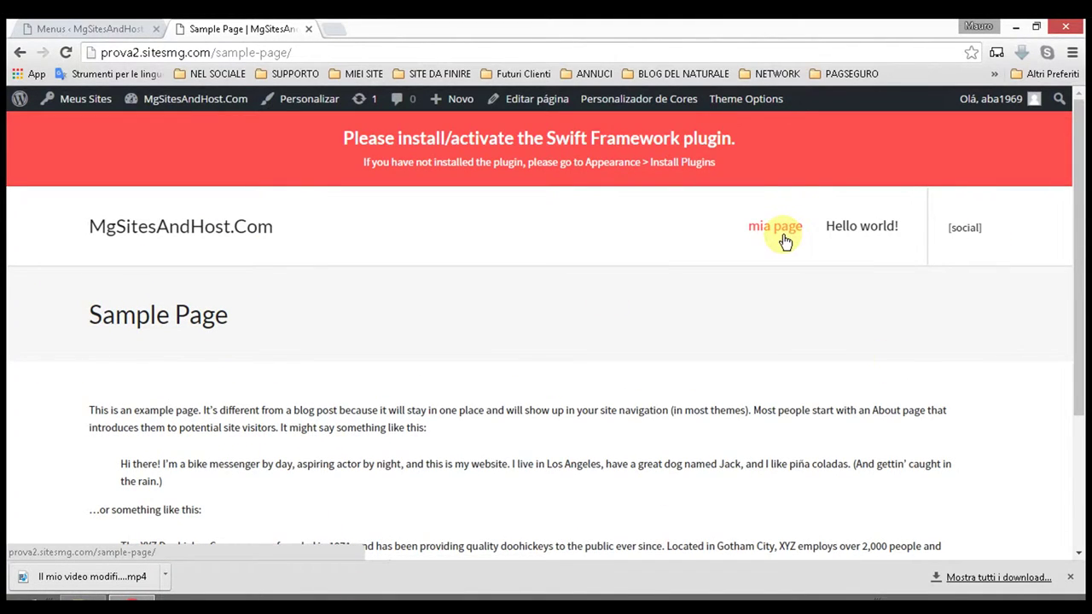
scroll(198, 314, down, 3)
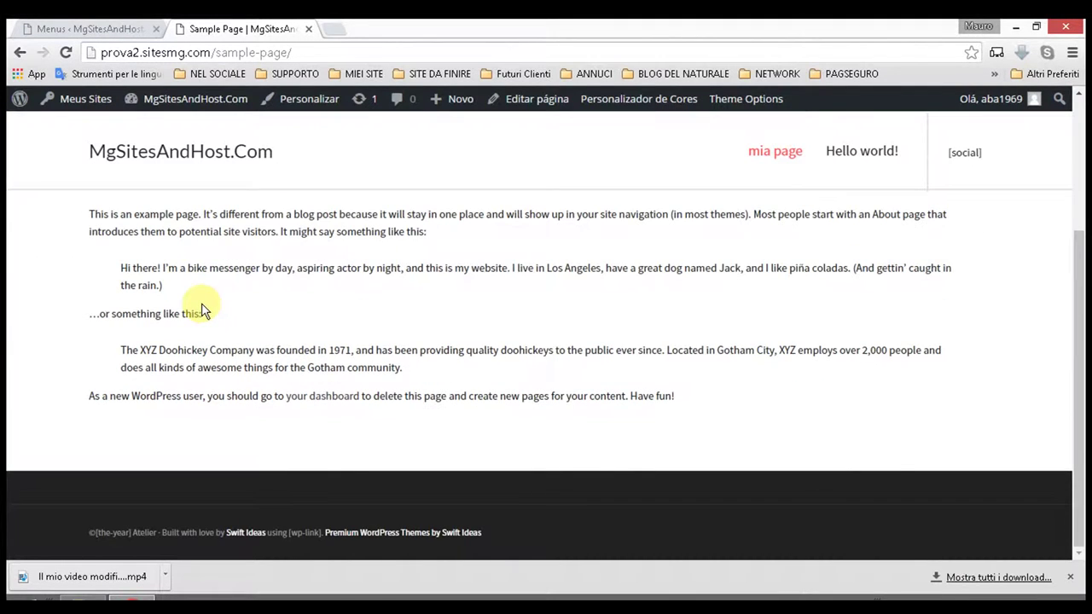
scroll(195, 305, up, 3)
click(76, 25)
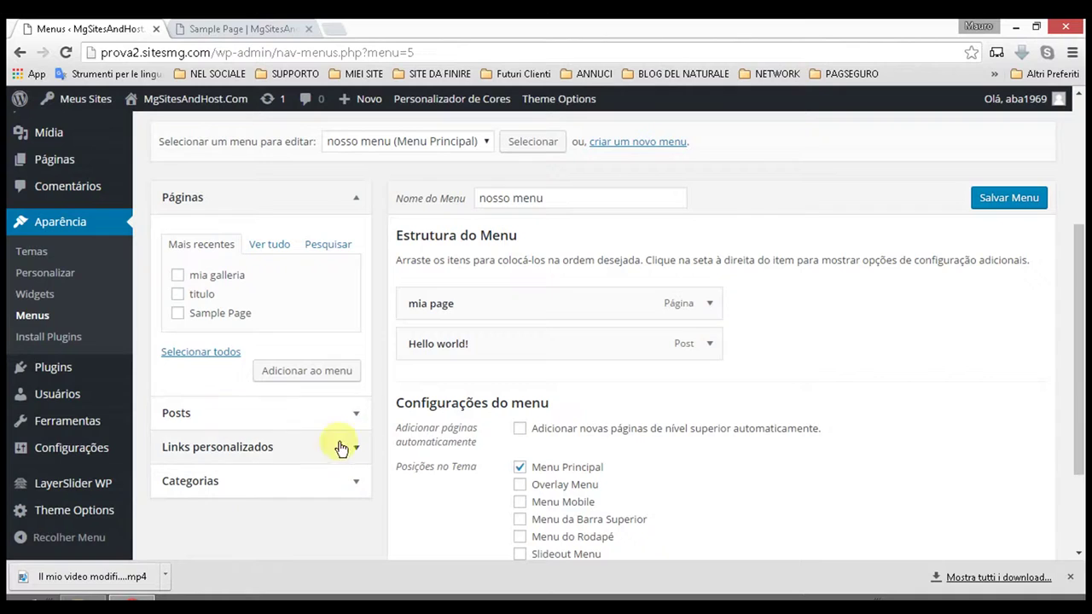
Step: Start a custom link for the menu and replace its default URL with #
click(288, 447)
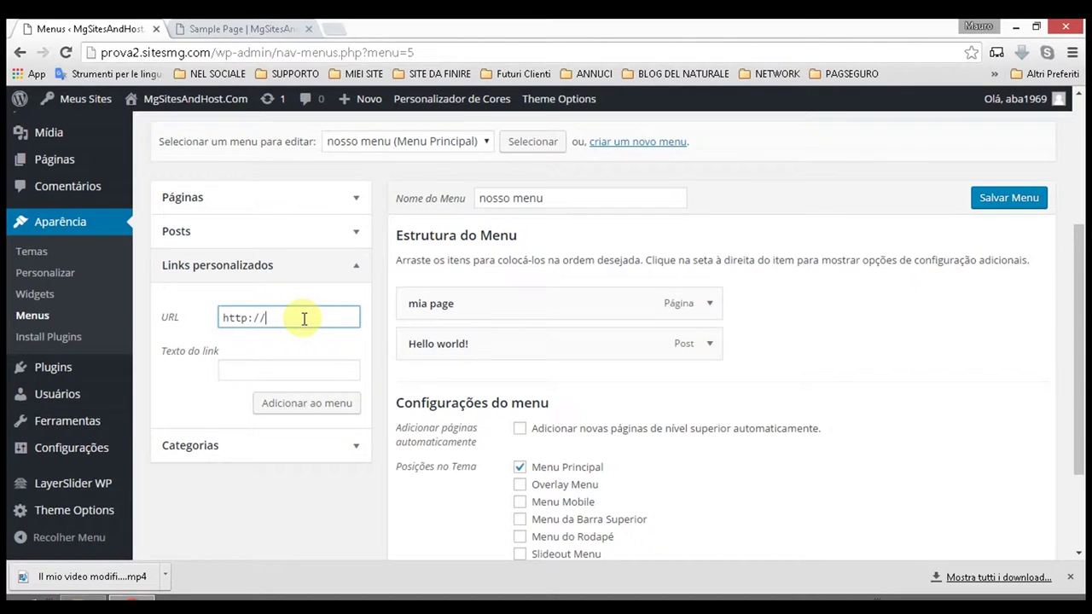
click(265, 368)
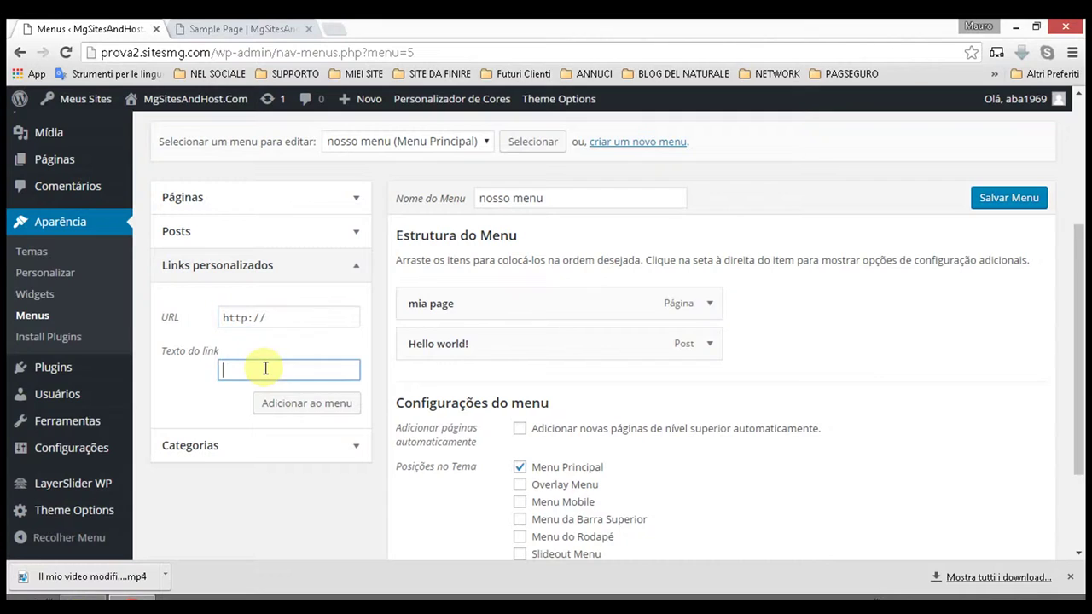
double_click(276, 317)
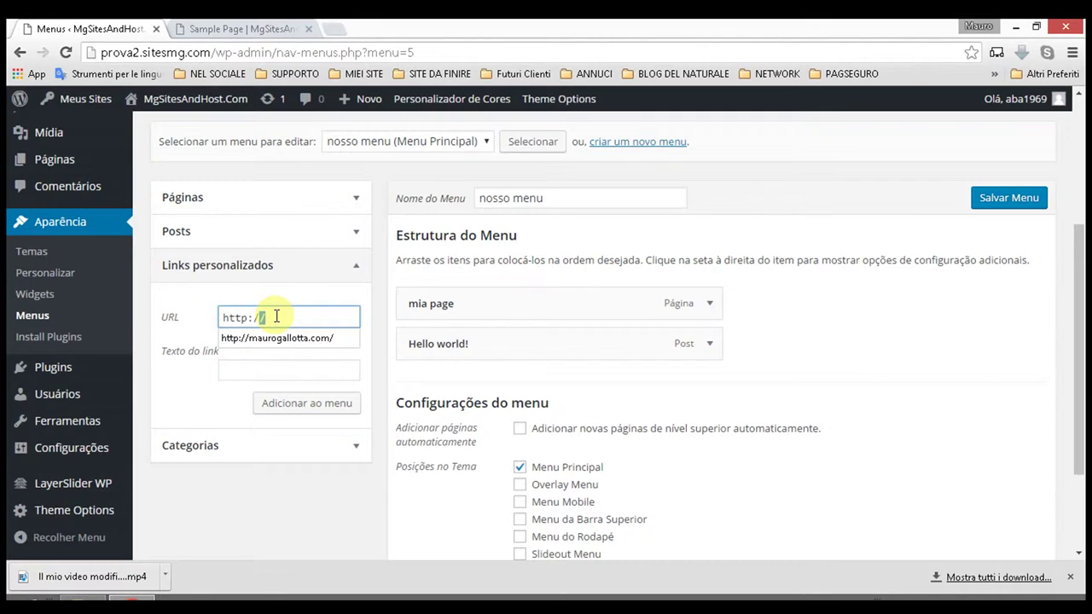
triple_click(276, 316)
key(BackSpace)
key(BackSpace)
key(BackSpace)
key(BackSpace)
key(BackSpace)
key(BackSpace)
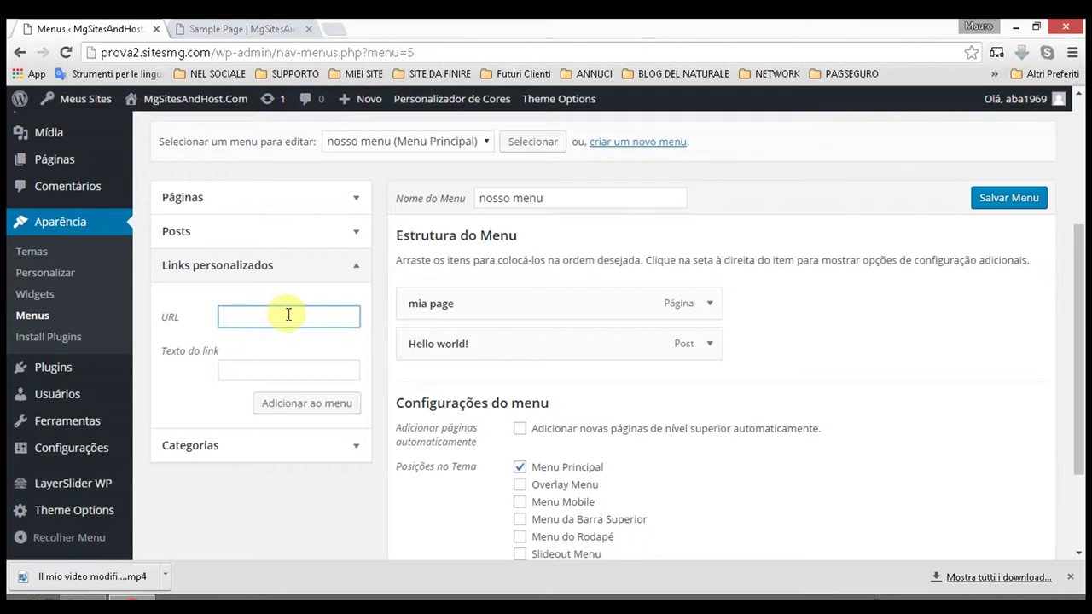
text(######)
key(BackSpace)
key(BackSpace)
key(BackSpace)
key(BackSpace)
click(253, 370)
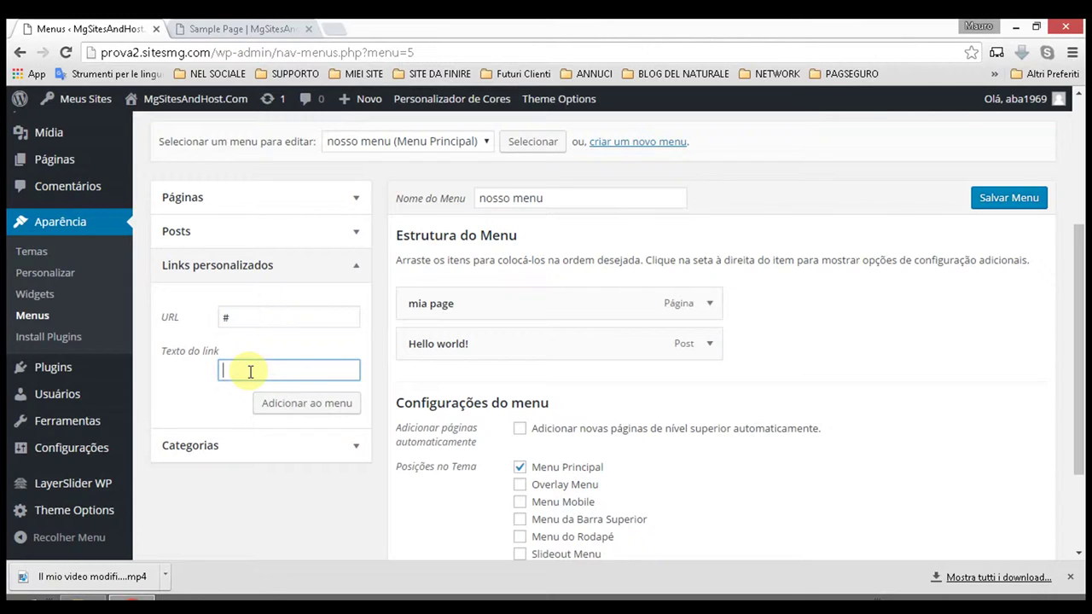
Step: Enter "meu nada" as the custom link's text
text(mmi)
key(BackSpace)
key(BackSpace)
key(BackSpace)
key(BackSpace)
text(meu)
drag(301, 372, 120, 398)
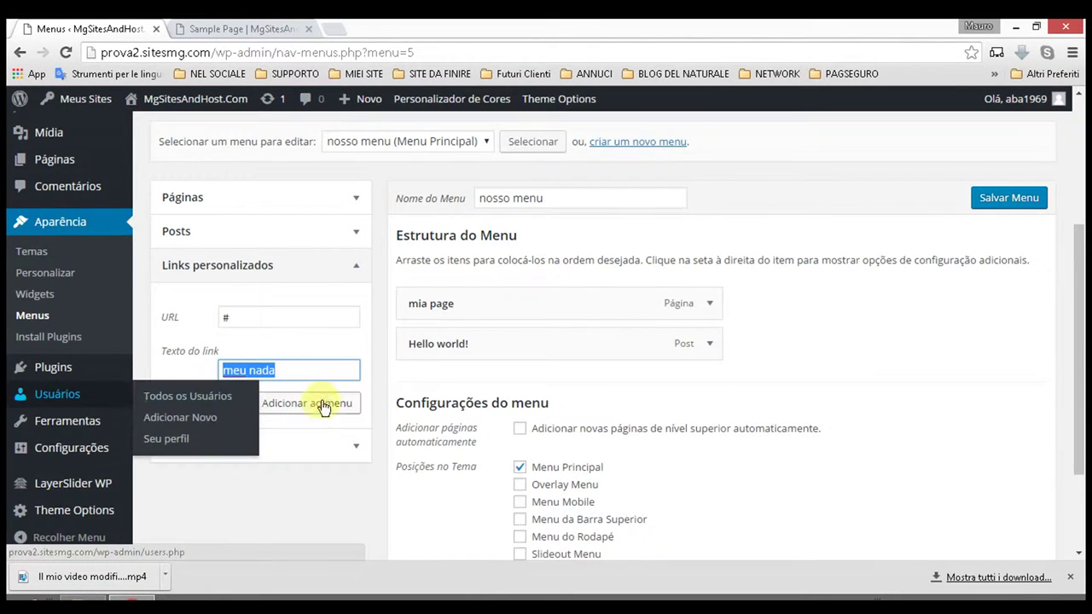
Step: Re-enter # as the custom link's URL and add the "meu nada" link to nosso menu
click(248, 316)
key(BackSpace)
text(#)
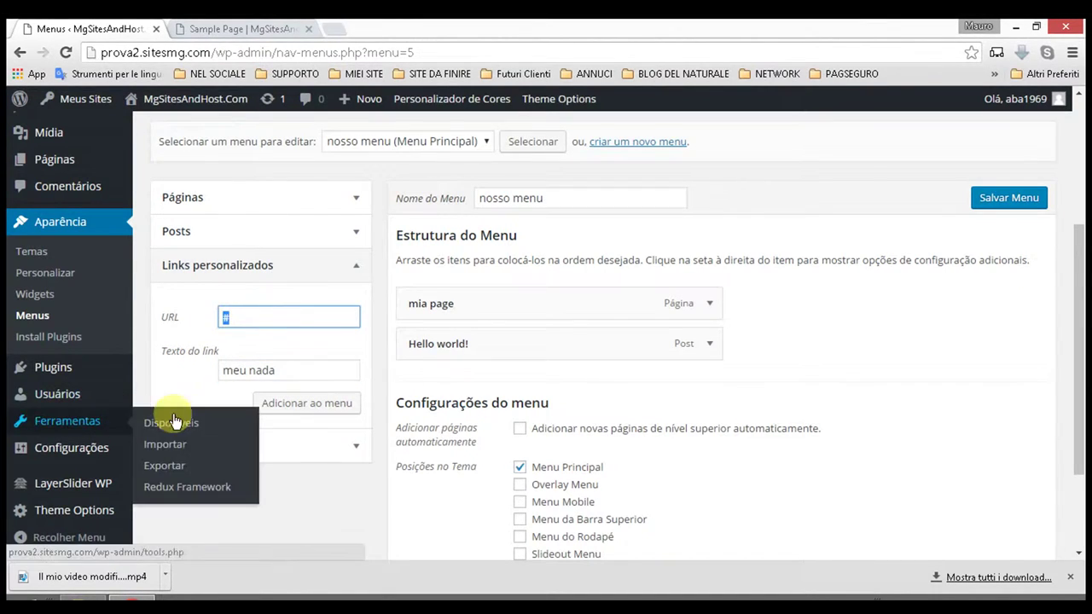
click(220, 353)
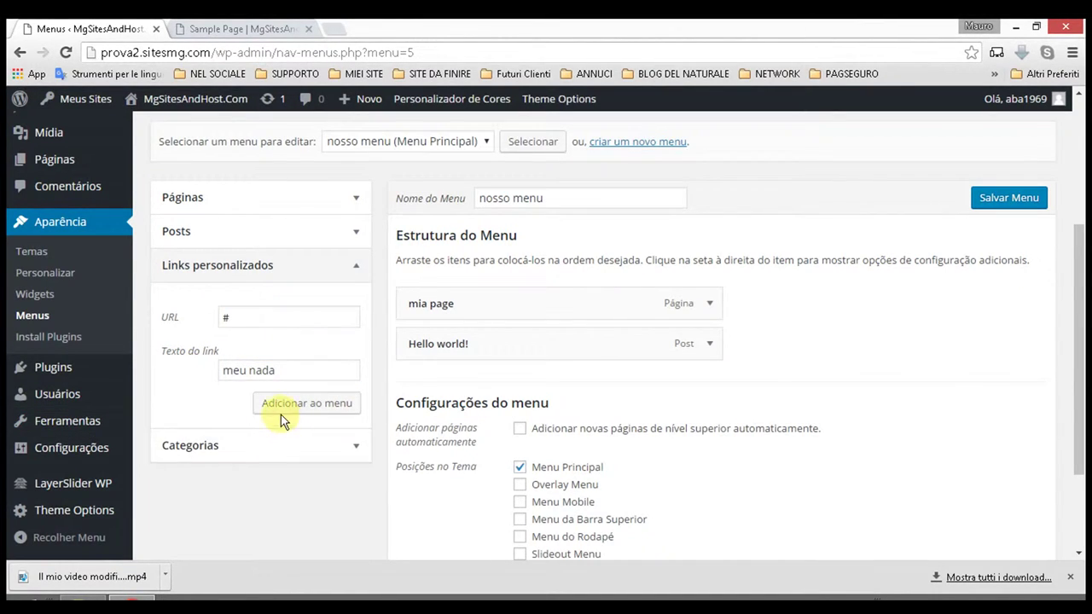
click(351, 406)
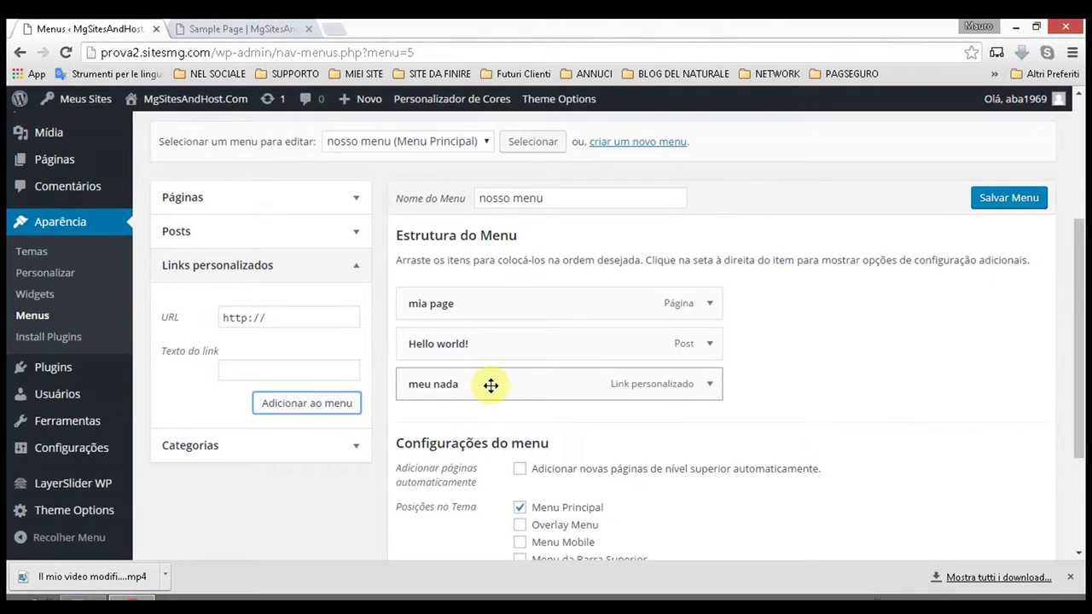
Step: Save nosso menu and reload the site's sample page to check the updated main menu
click(1005, 202)
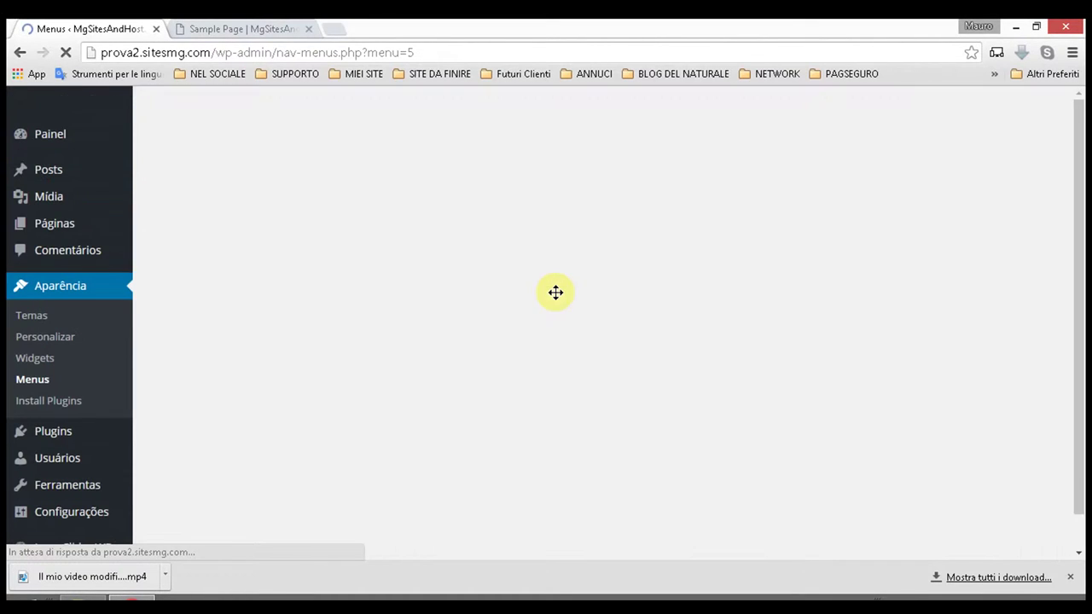
click(266, 27)
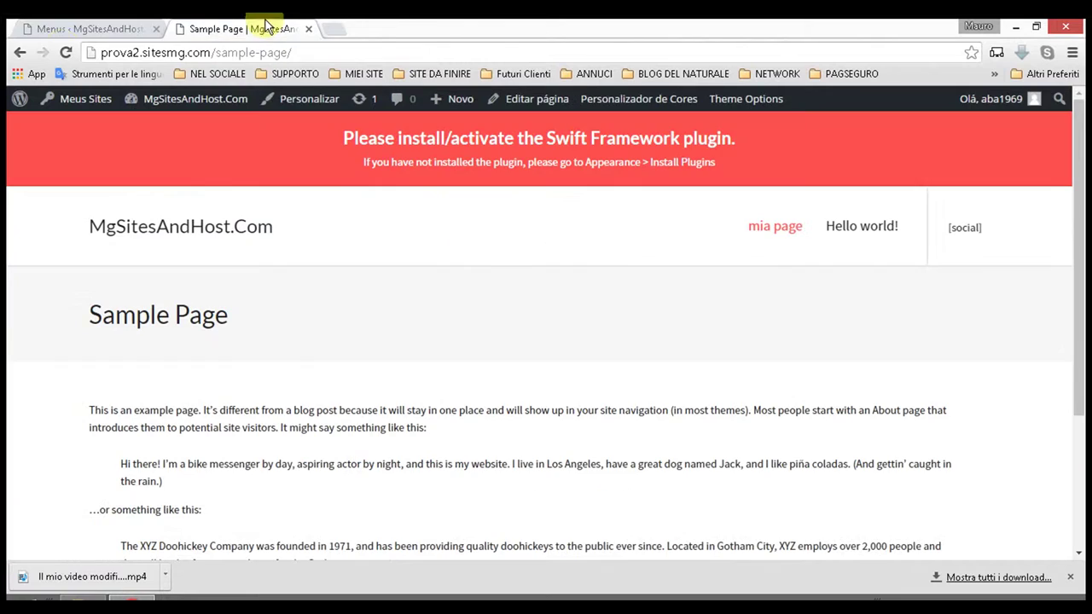
click(66, 52)
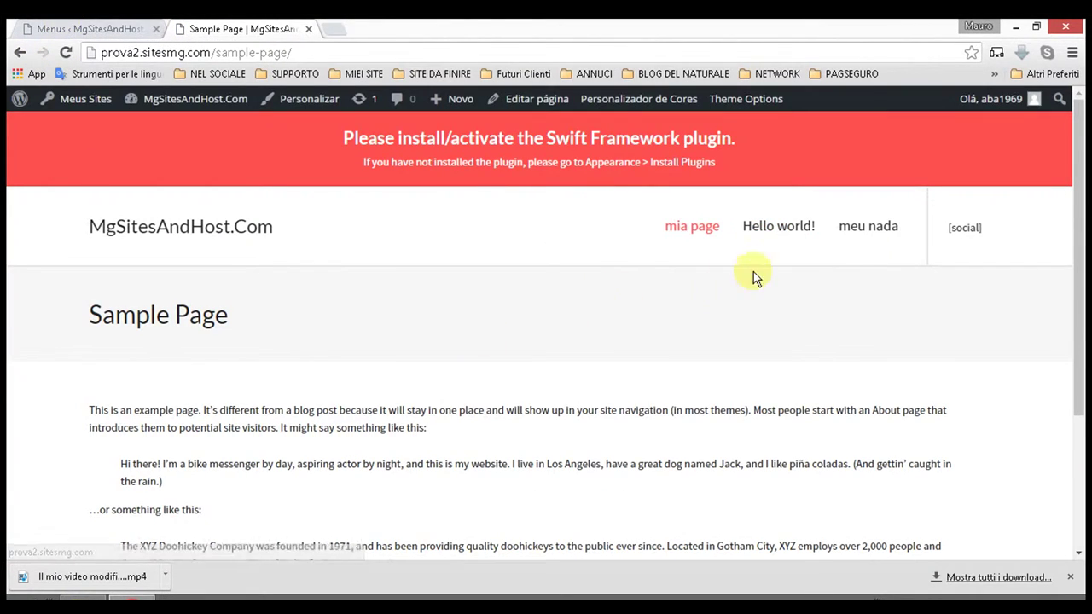
Step: Test the meu nada, Hello world! and mia page links in the site's main menu
click(870, 232)
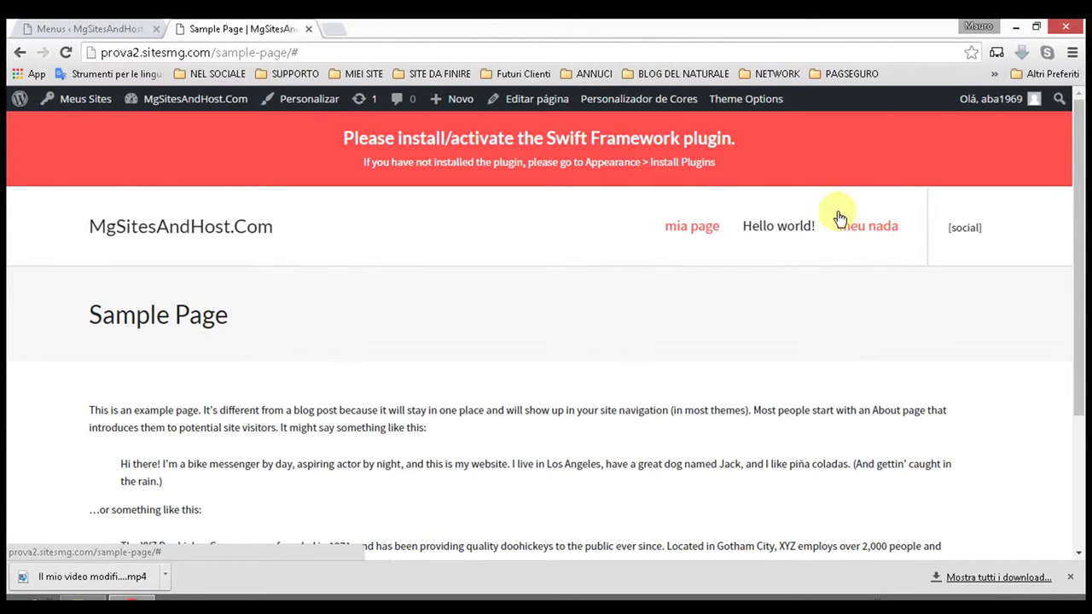
click(777, 225)
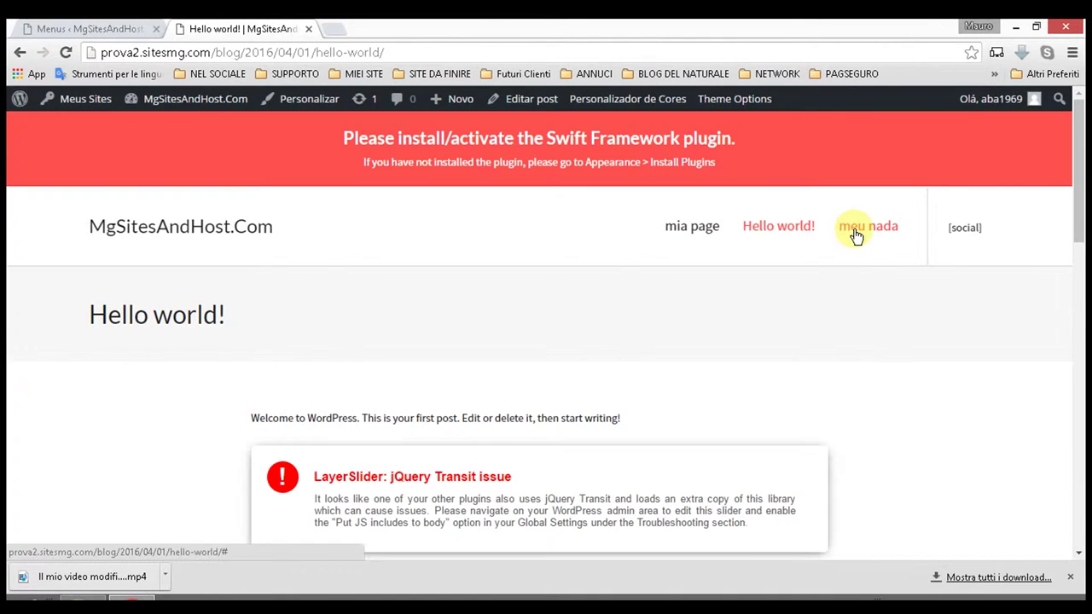
click(853, 235)
click(691, 224)
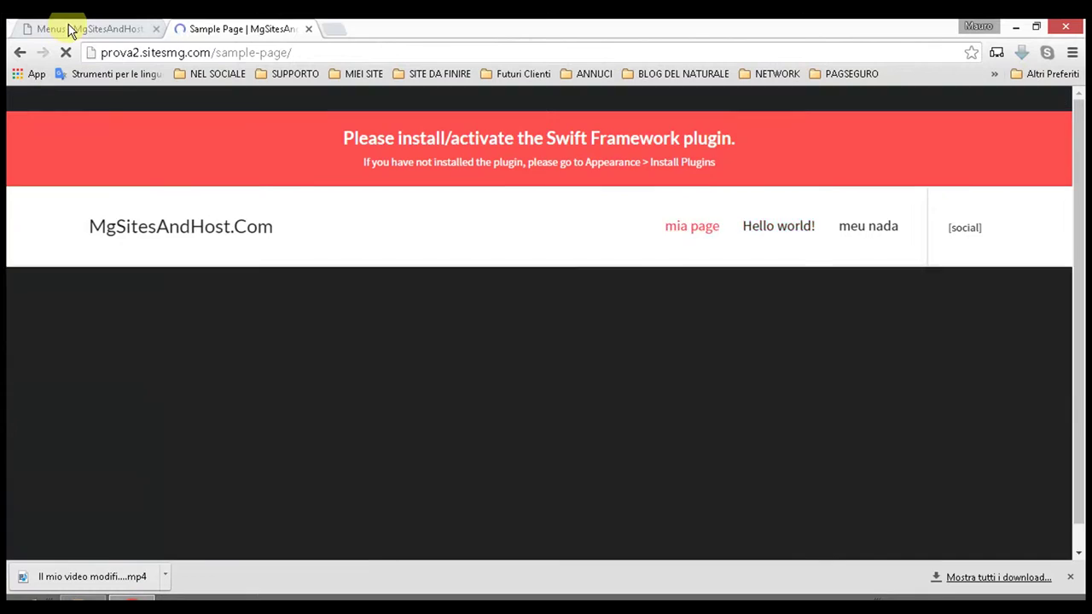
Step: Return to editing nosso menu and compare the most-used, complete and search views of the available categories
click(75, 29)
scroll(382, 392, down, 3)
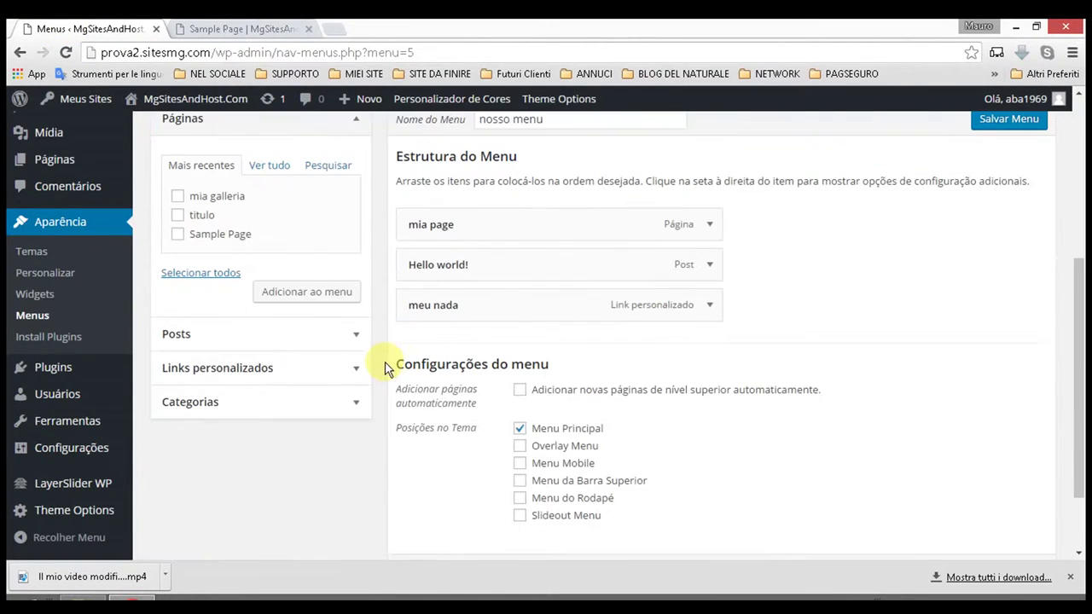
click(215, 402)
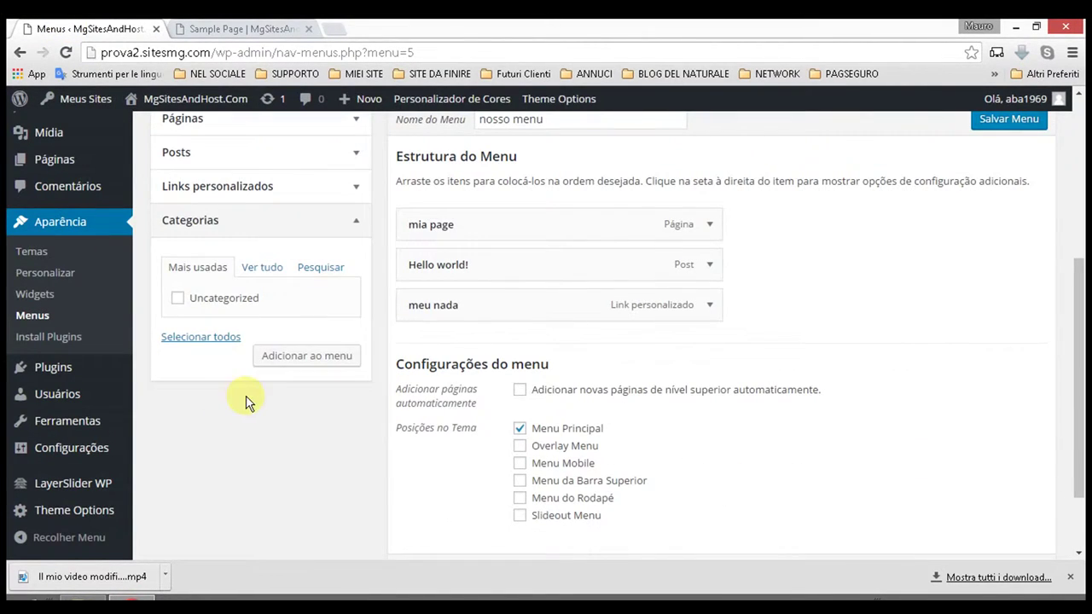
click(271, 273)
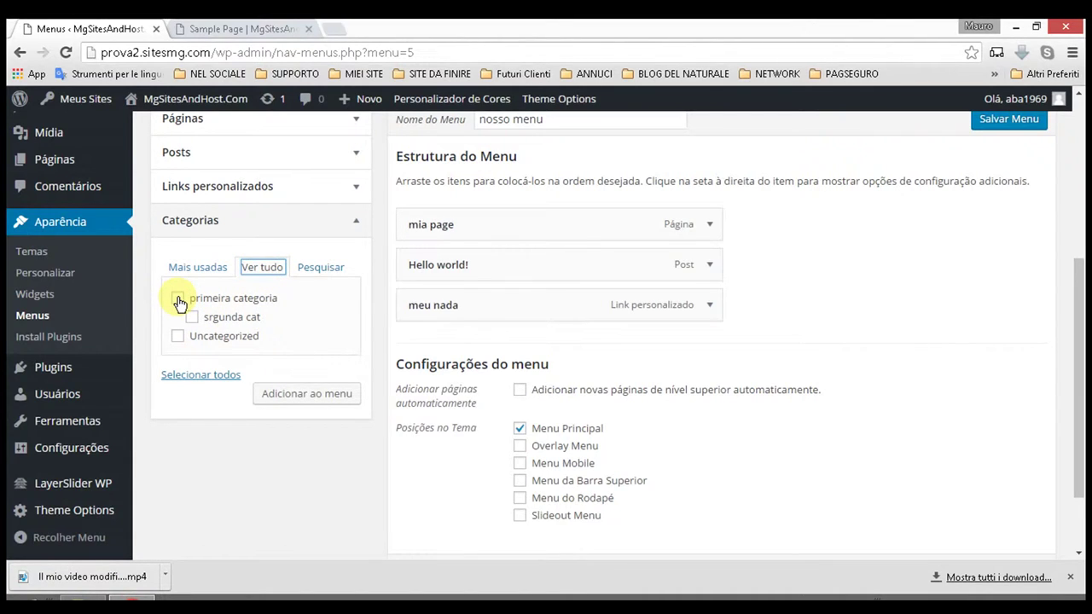
click(200, 273)
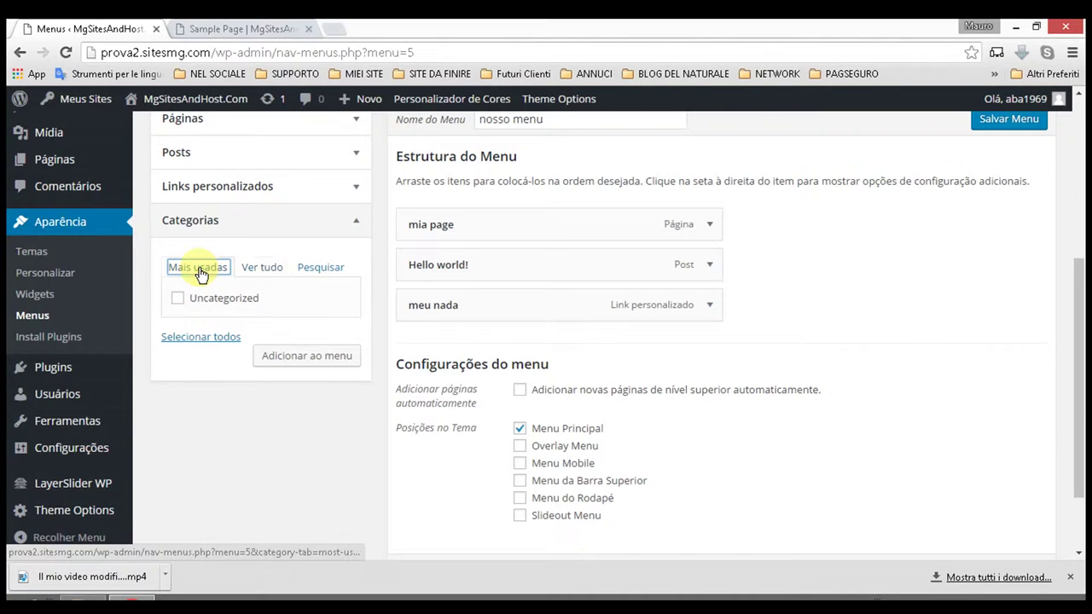
click(285, 267)
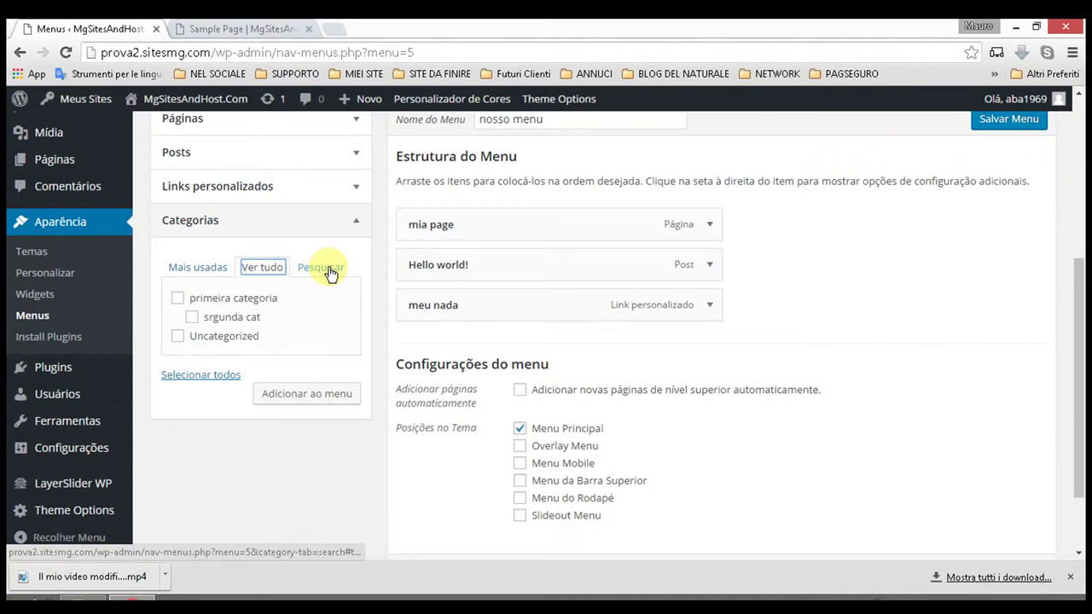
click(329, 273)
click(194, 271)
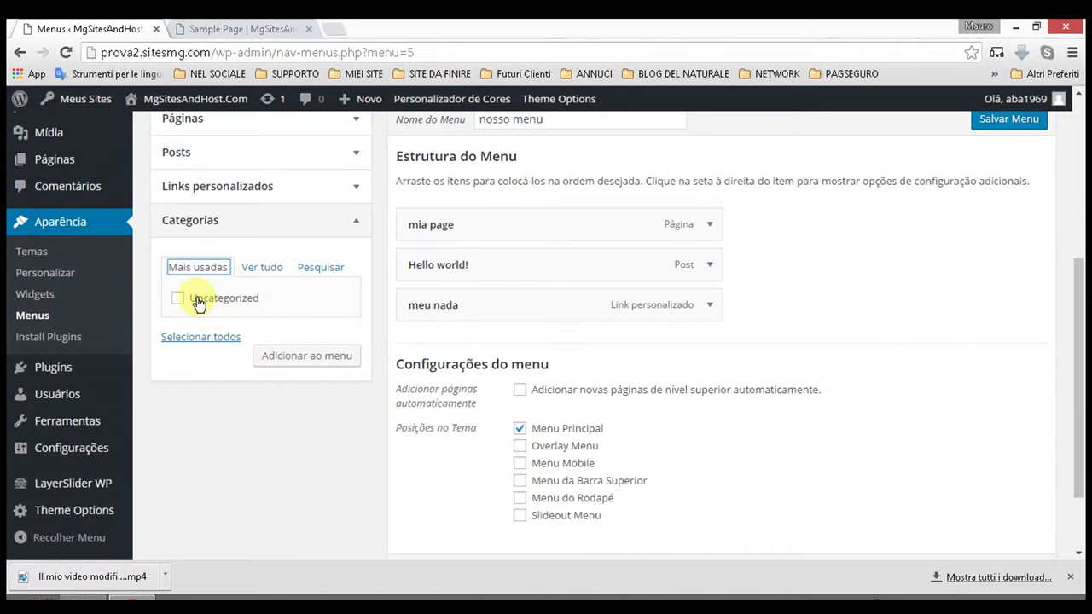
Step: Add the srgunda cat category from the complete category list to nosso menu and save the menu
click(260, 268)
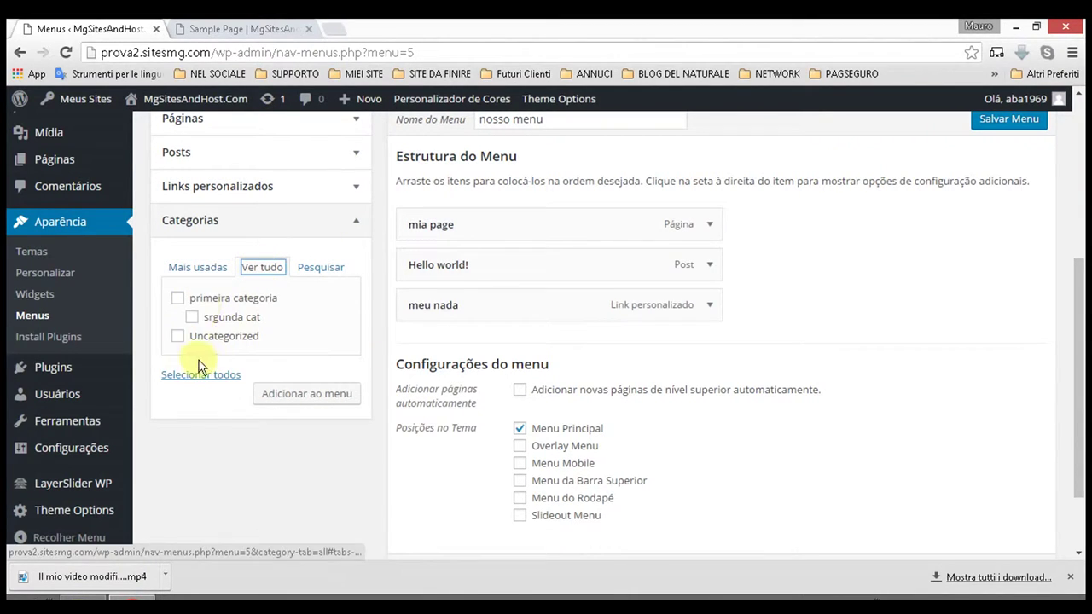
click(192, 316)
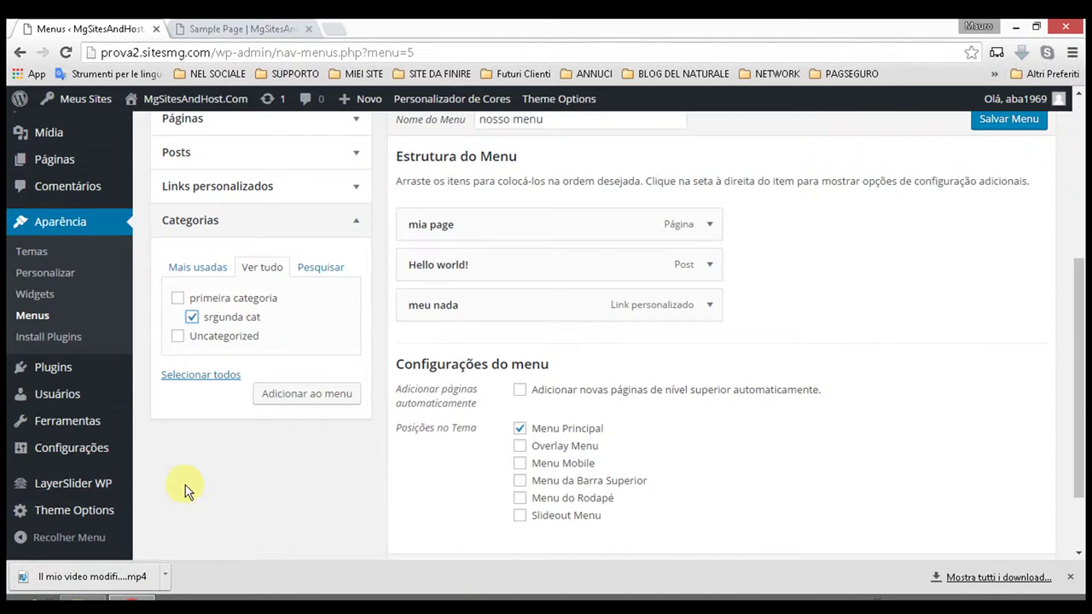
click(304, 404)
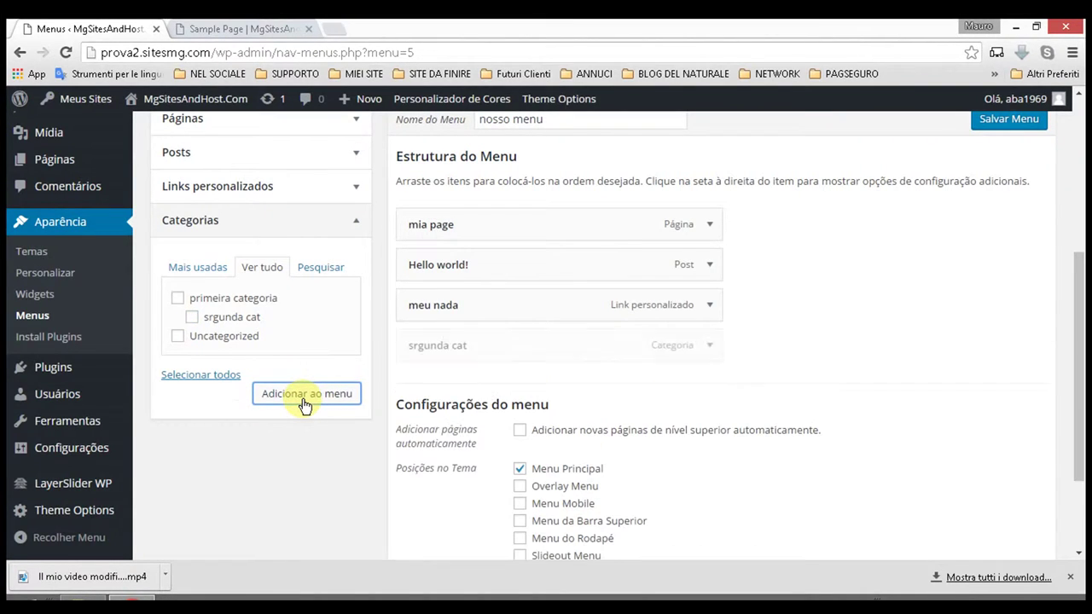
click(987, 121)
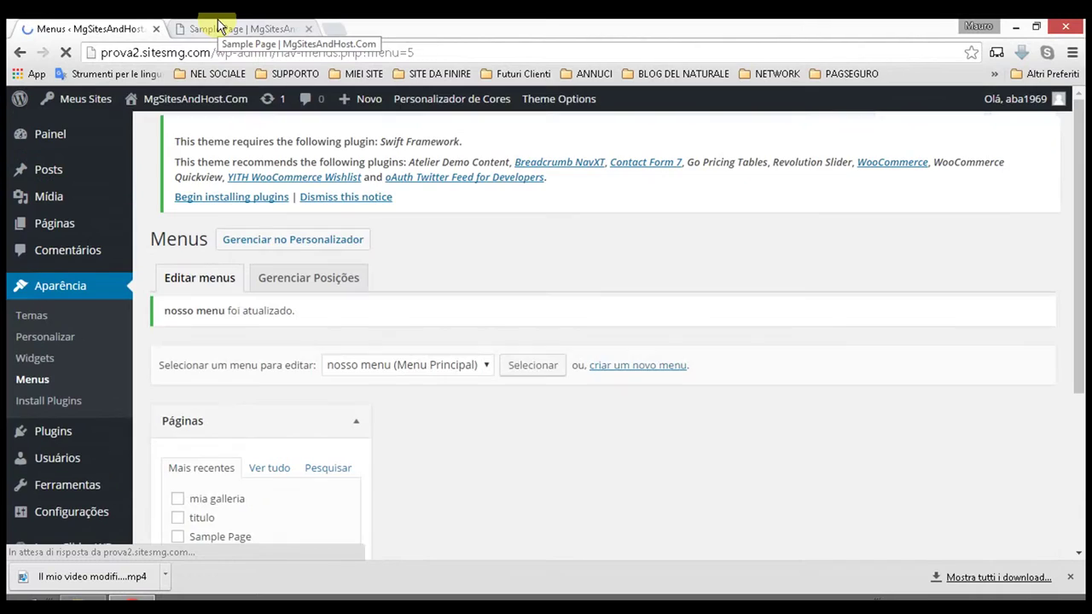
Step: Reload the site, open srgunda cat from the main menu and look through the category page
click(217, 27)
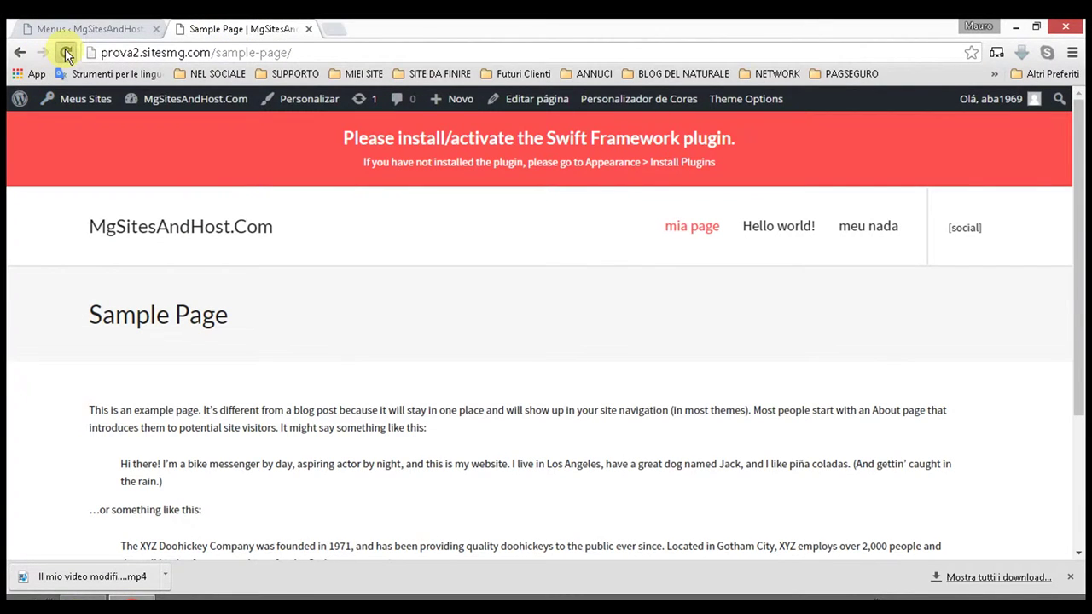
click(66, 53)
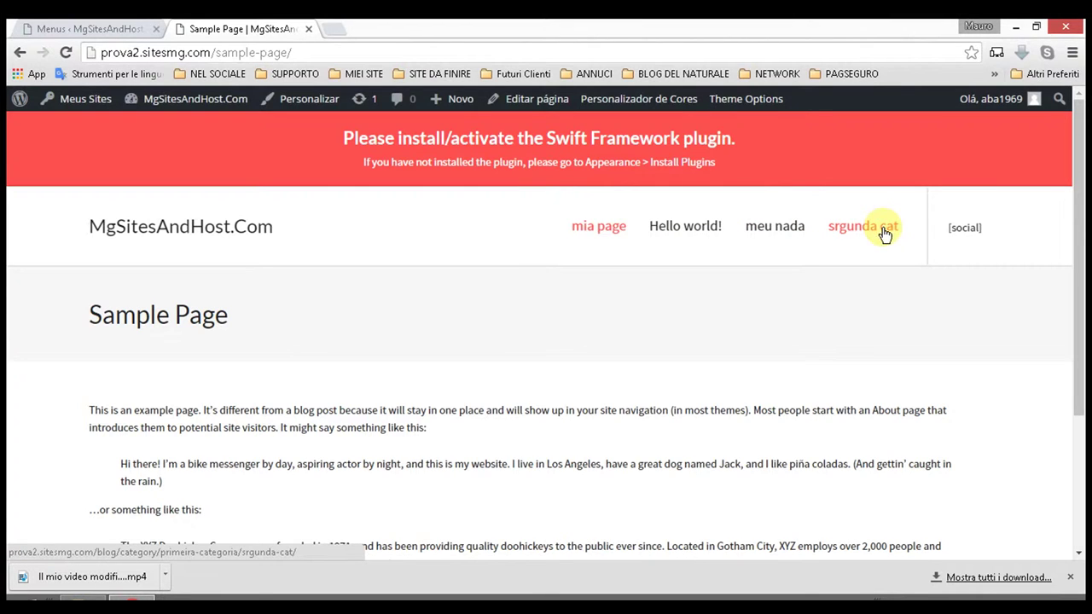
click(882, 229)
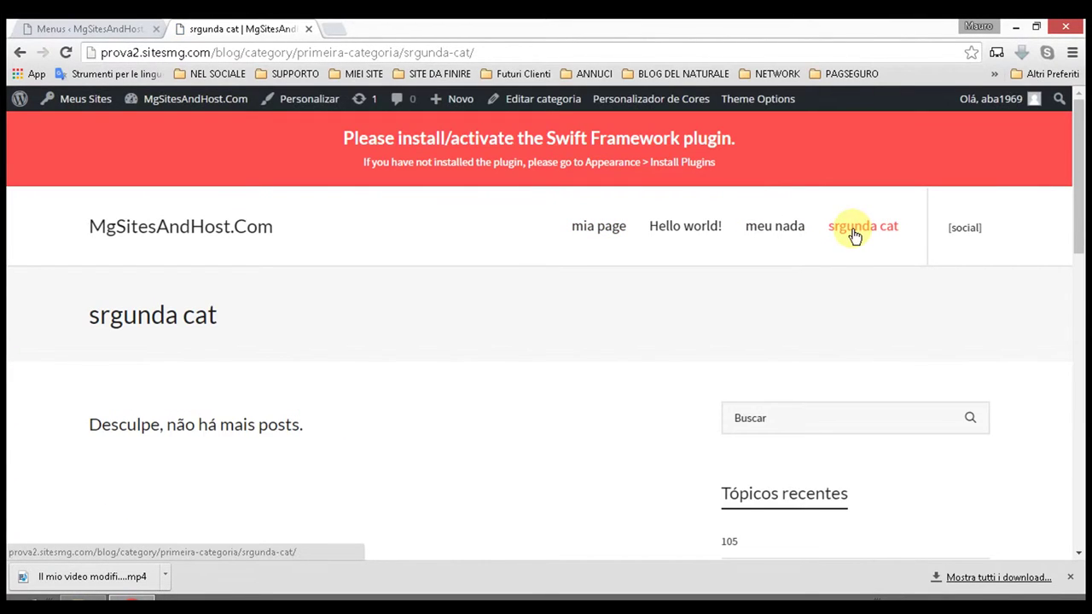
scroll(255, 413, down, 2)
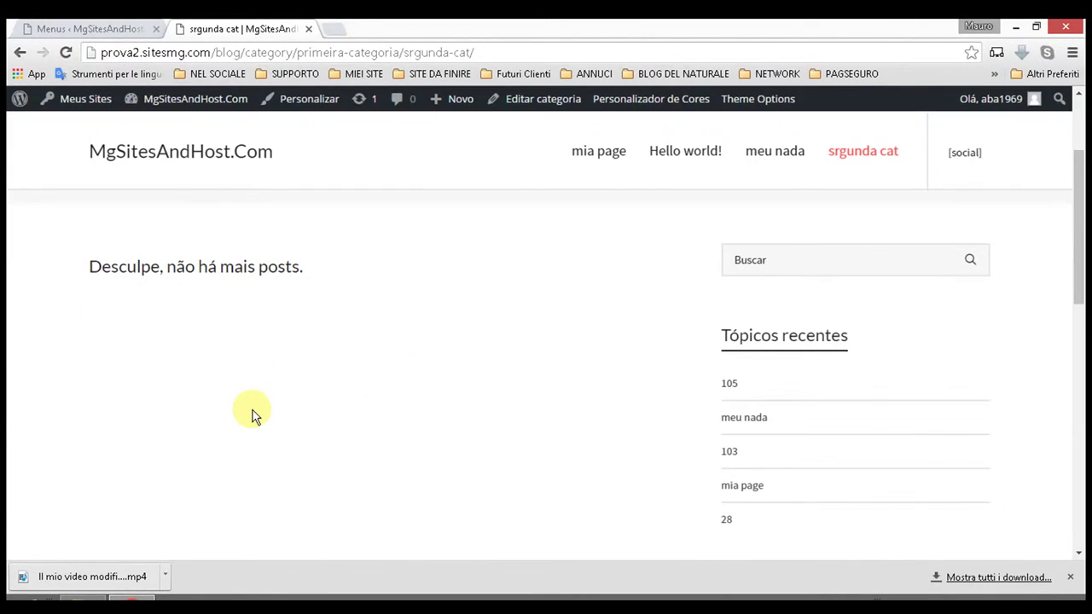
scroll(252, 414, up, 1)
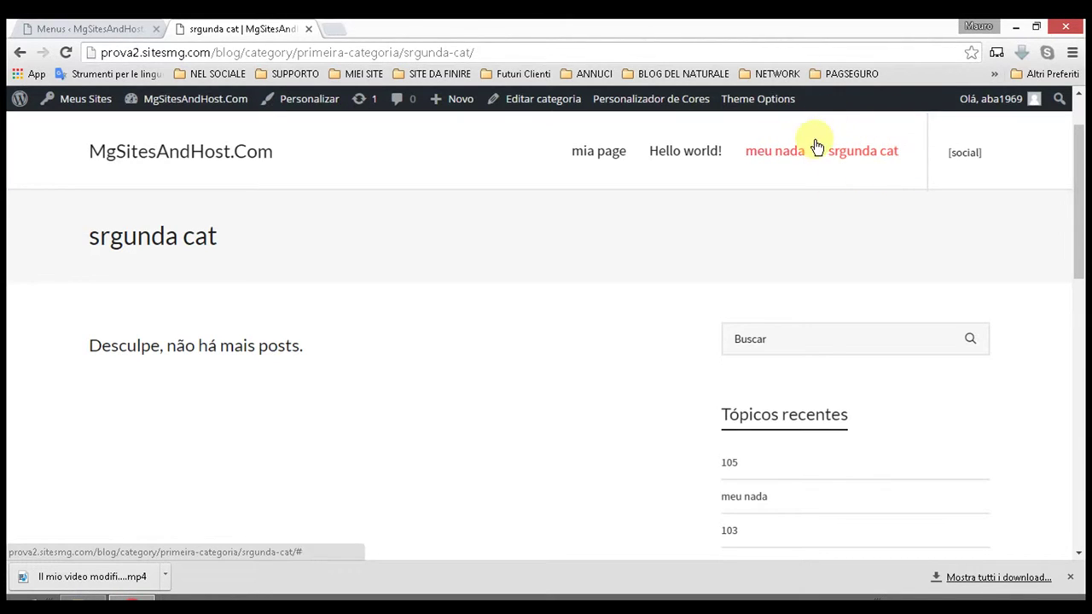
Step: Reorder the items of nosso menu as meu nada, srgunda cat, Hello world! and mia page
click(139, 26)
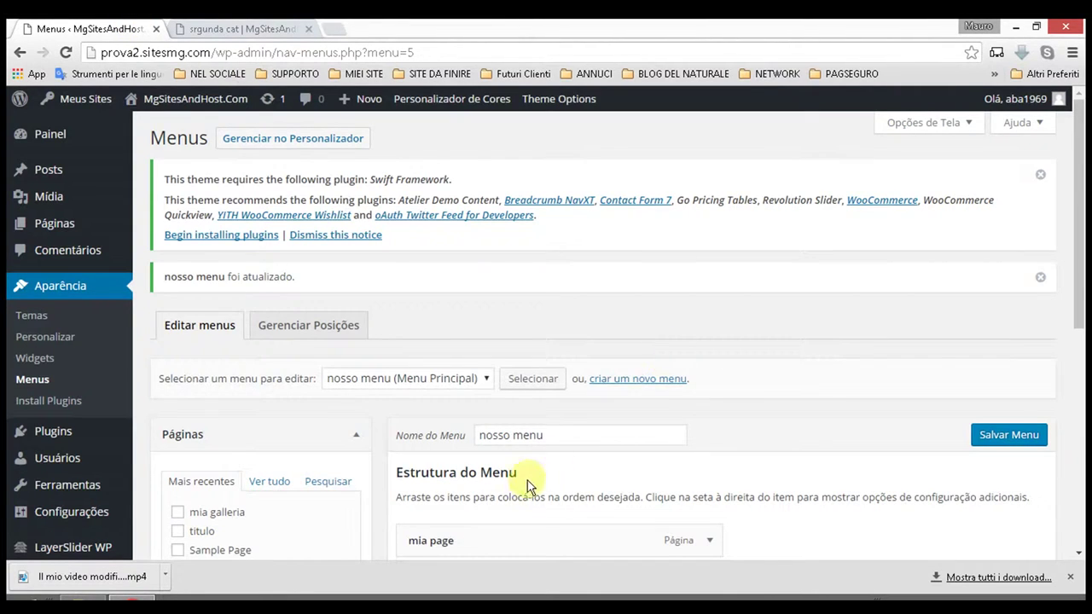
scroll(526, 483, down, 5)
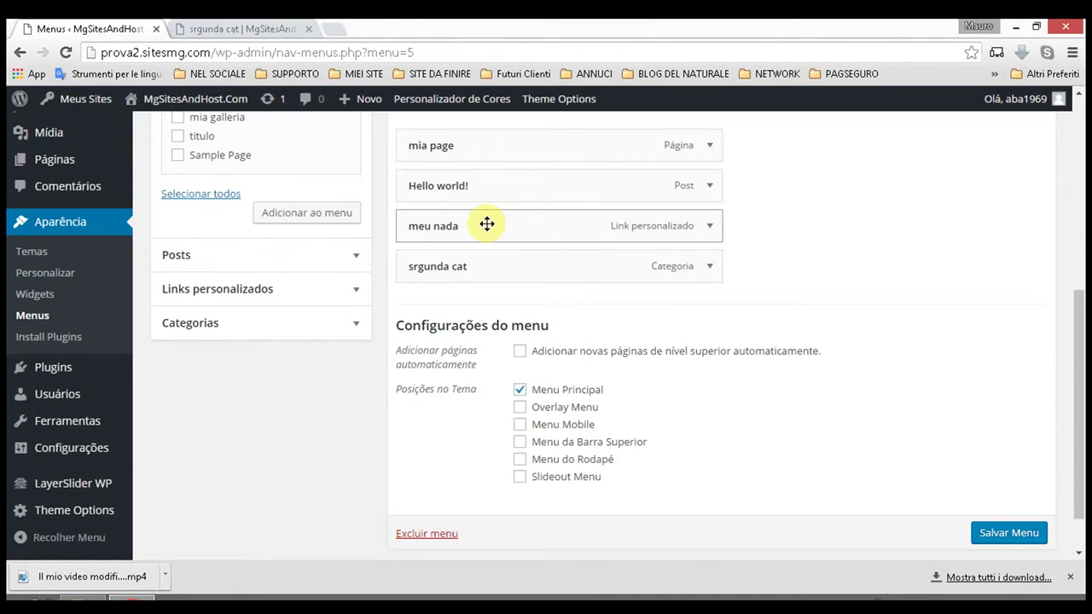
drag(486, 224, 483, 197)
drag(484, 185, 484, 182)
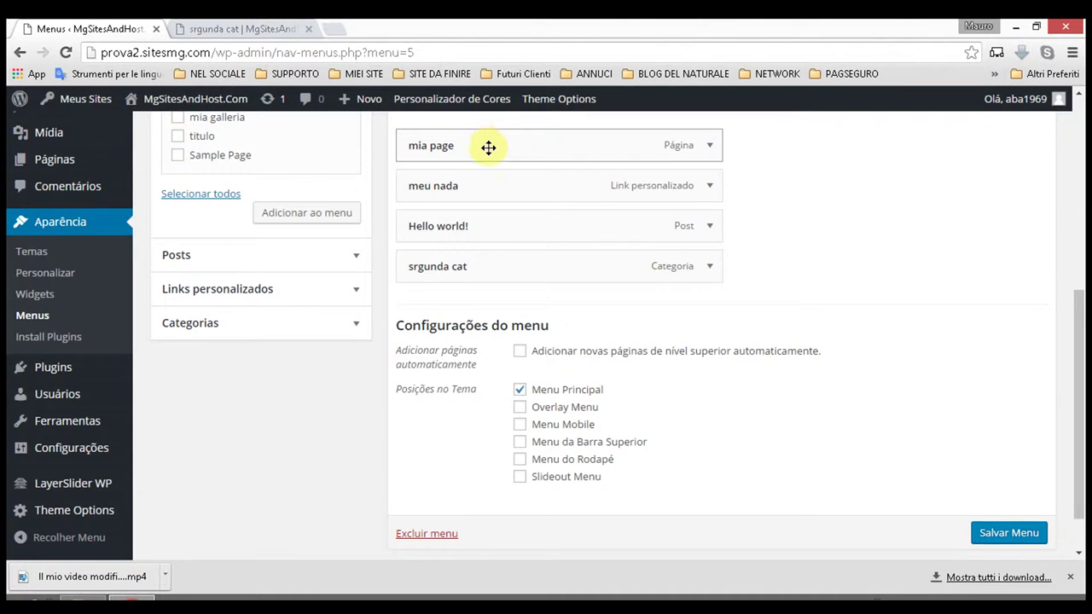
drag(487, 148, 497, 232)
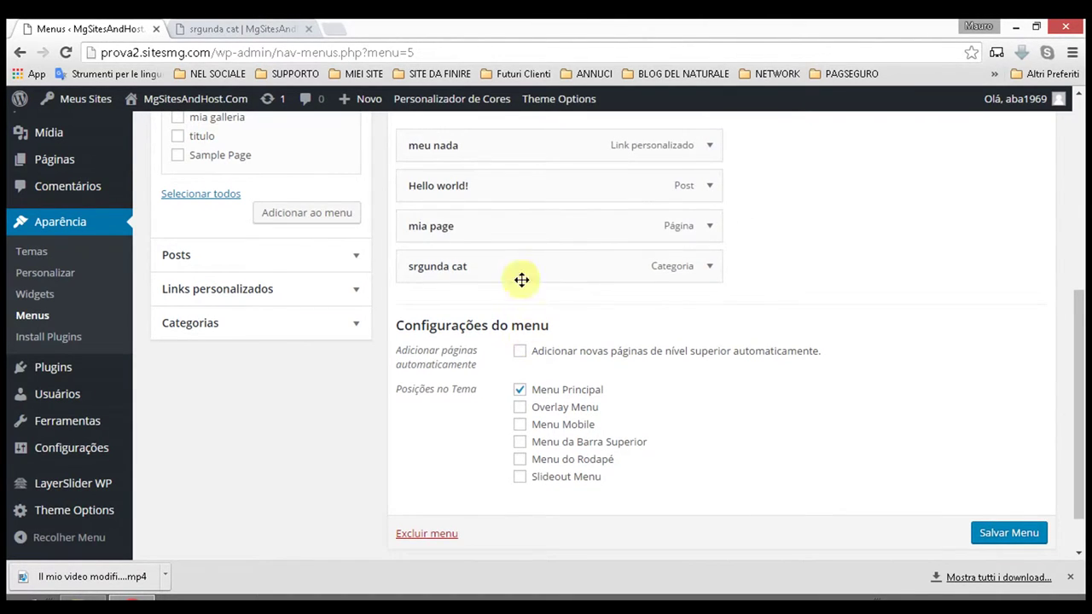
drag(520, 281, 514, 195)
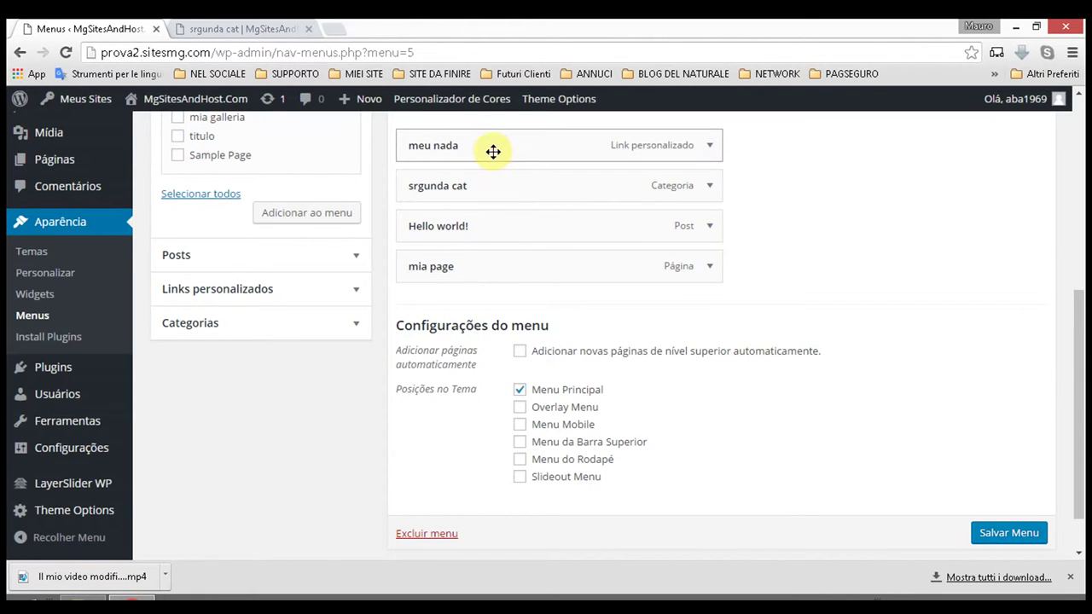
Step: Nest srgunda cat and Hello world! as sub-items under meu nada and save the menu
drag(482, 187, 514, 180)
drag(493, 239, 472, 219)
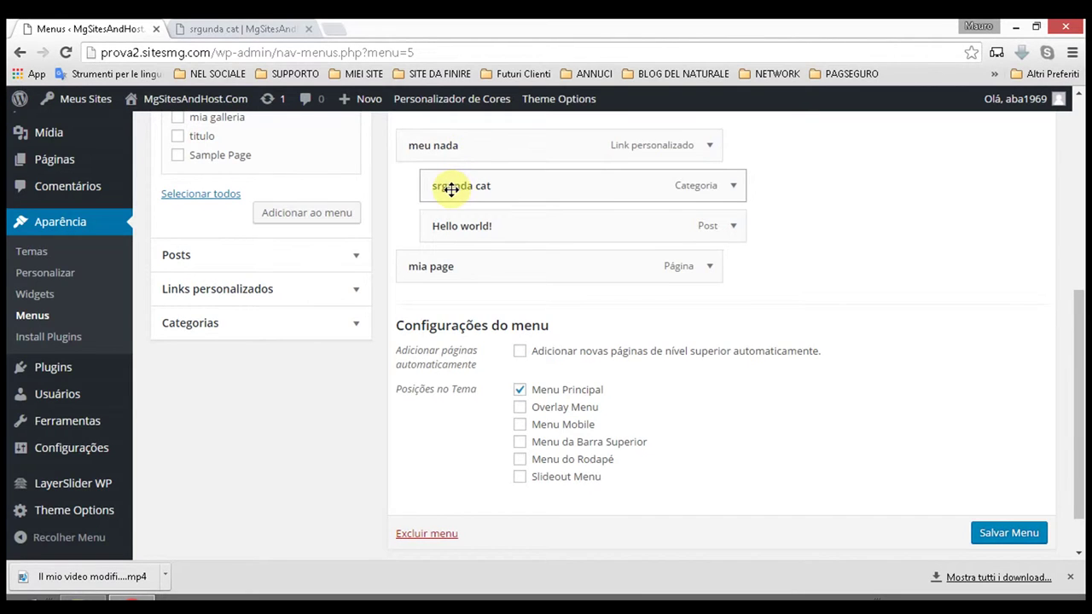
drag(449, 185, 484, 180)
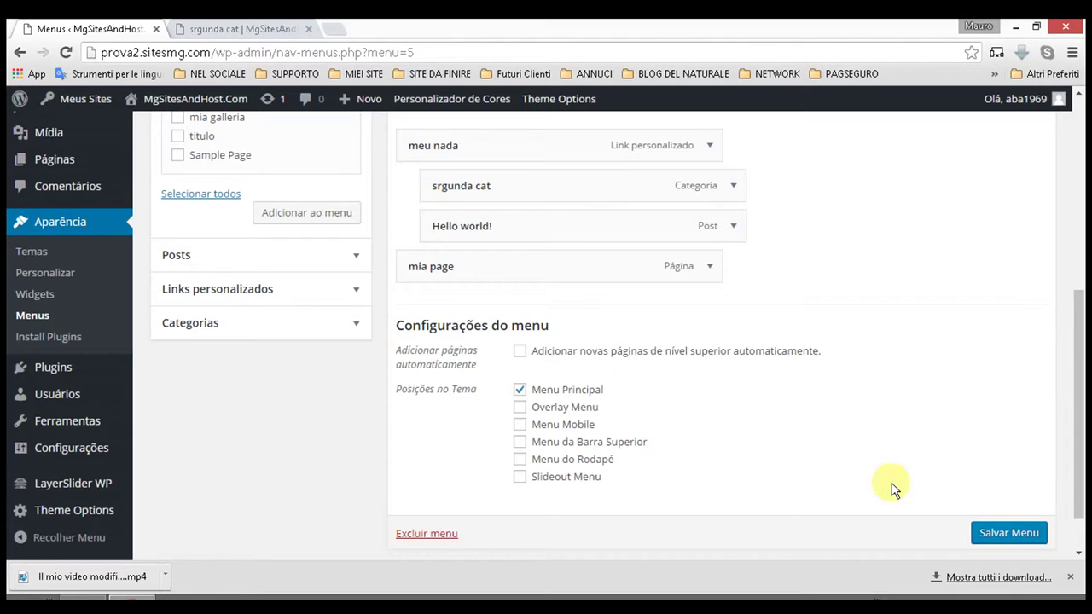
click(1017, 543)
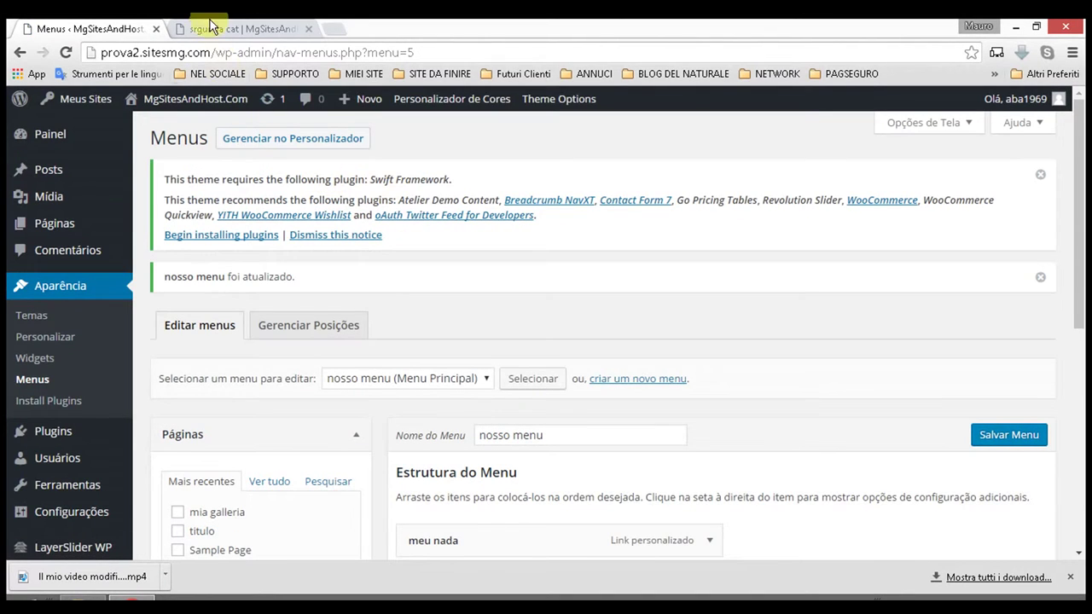
Step: Reload the site's srgunda cat page and reveal the submenu of meu nada in the main menu
click(224, 25)
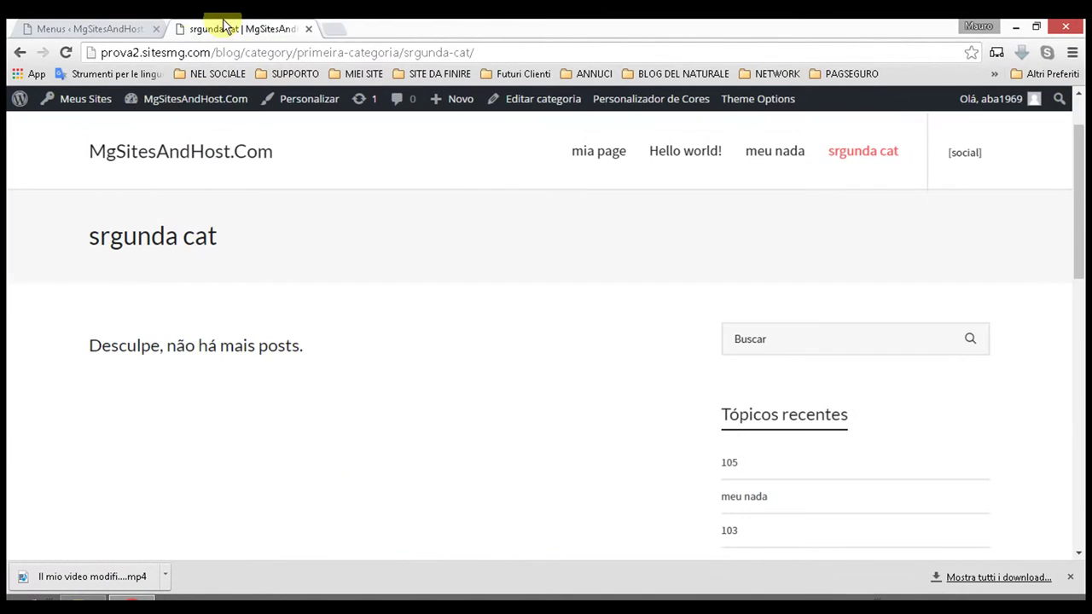
click(67, 53)
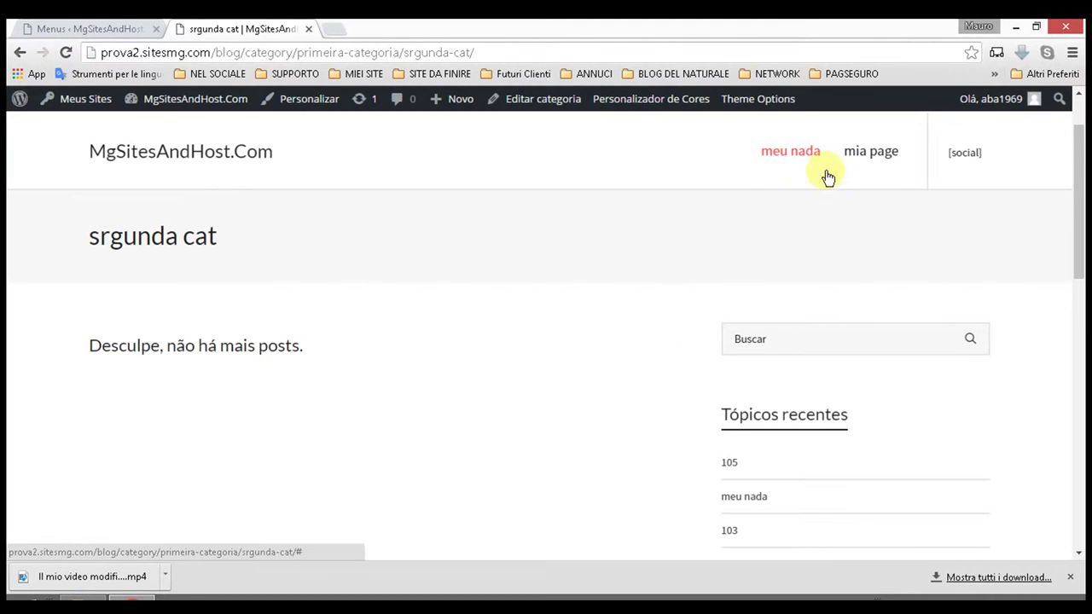
mouse_move(802, 159)
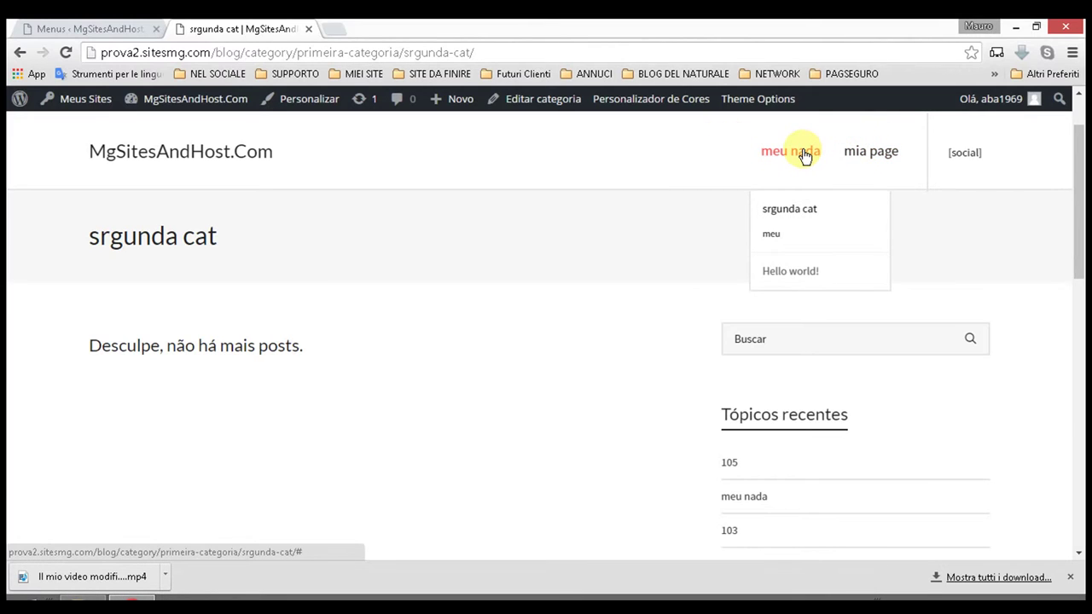
Step: Return to editing nosso menu and nest mia page as a sub-item under Hello world!
click(107, 27)
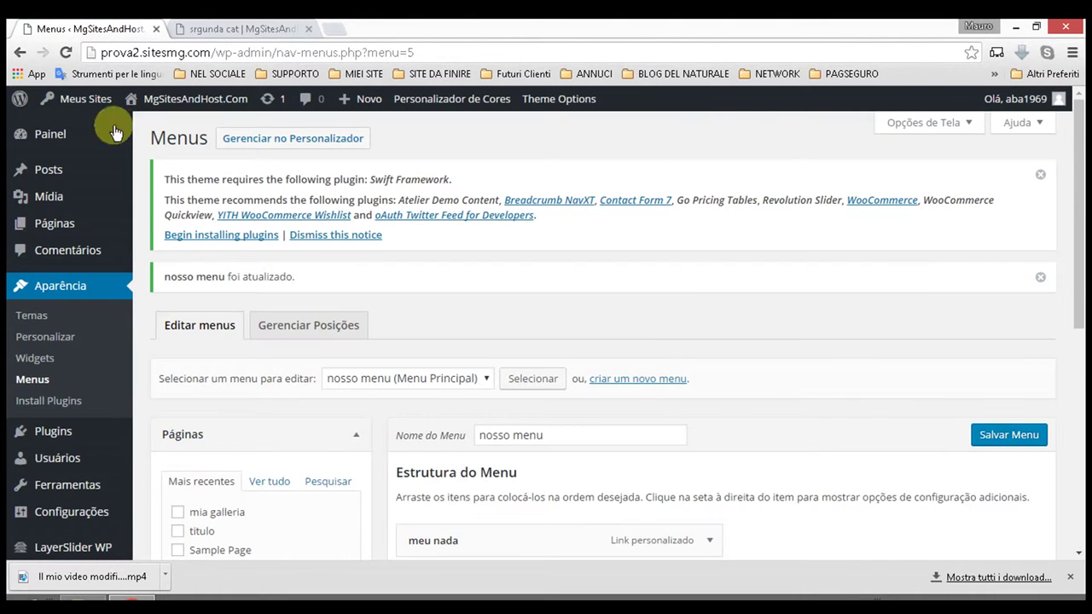
scroll(407, 522, down, 3)
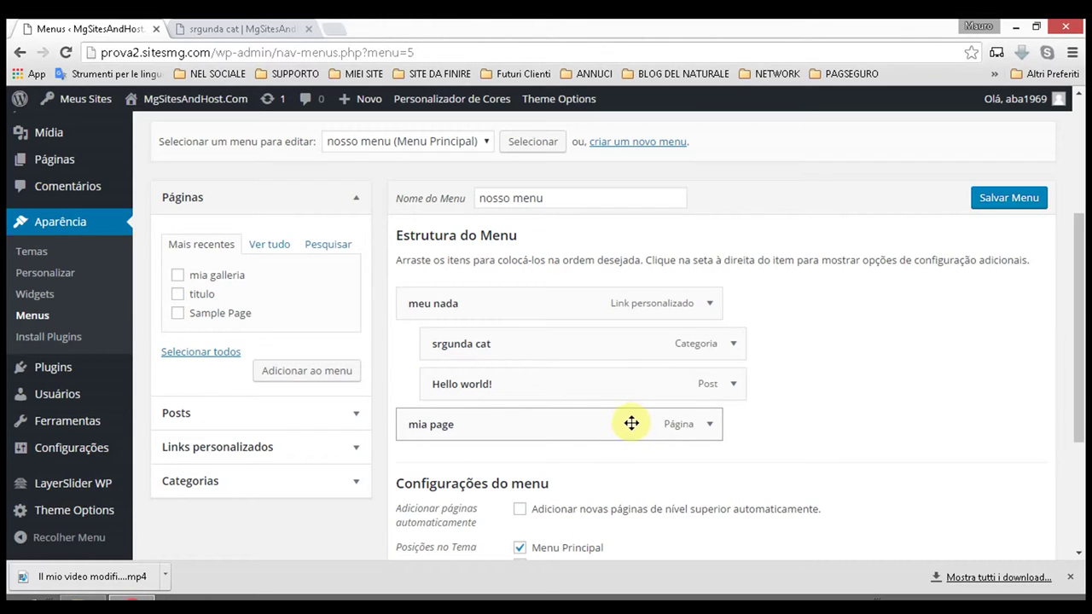
drag(518, 424, 563, 423)
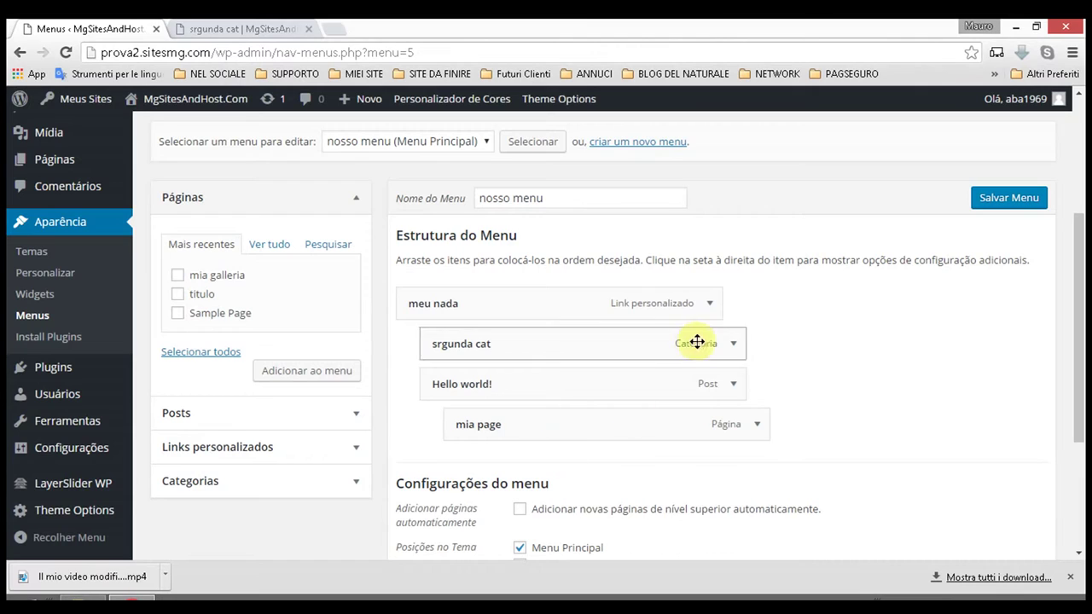
Step: Save nosso menu with its nested items and reload the site's srgunda cat page
click(1000, 205)
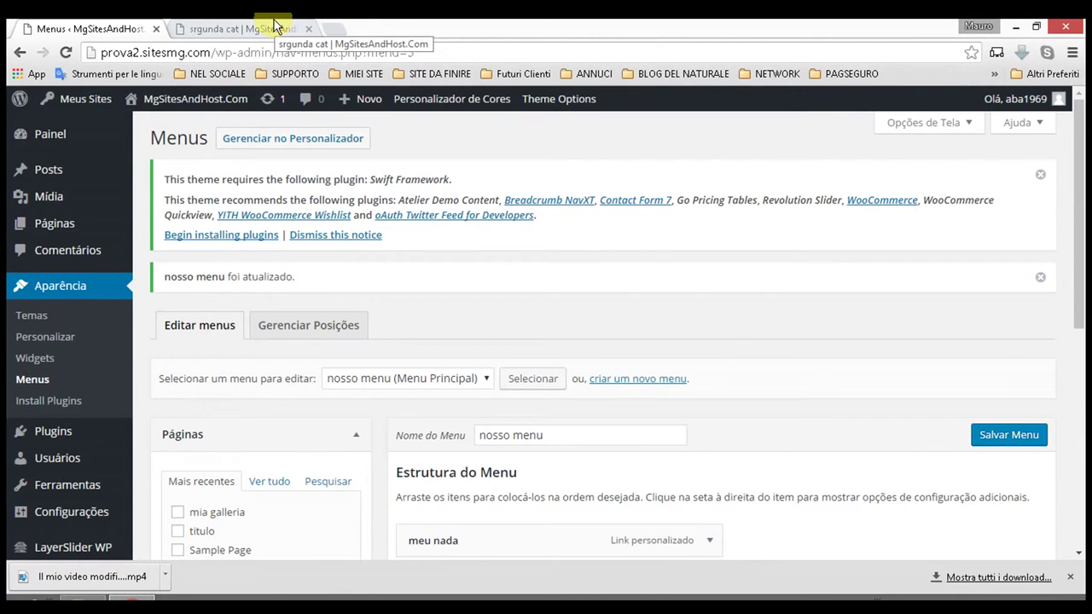
click(274, 28)
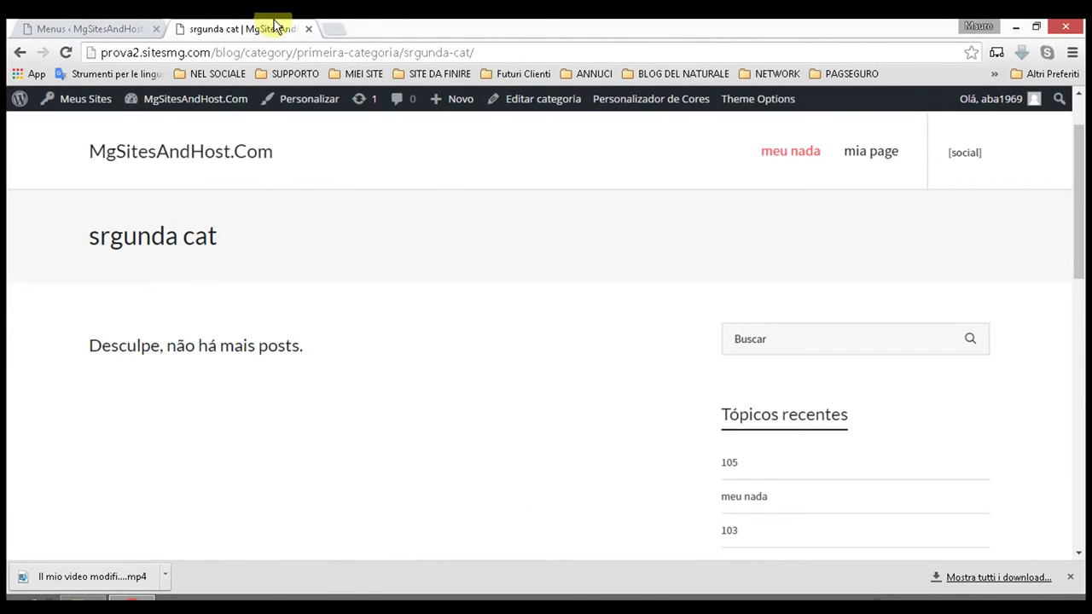
click(68, 53)
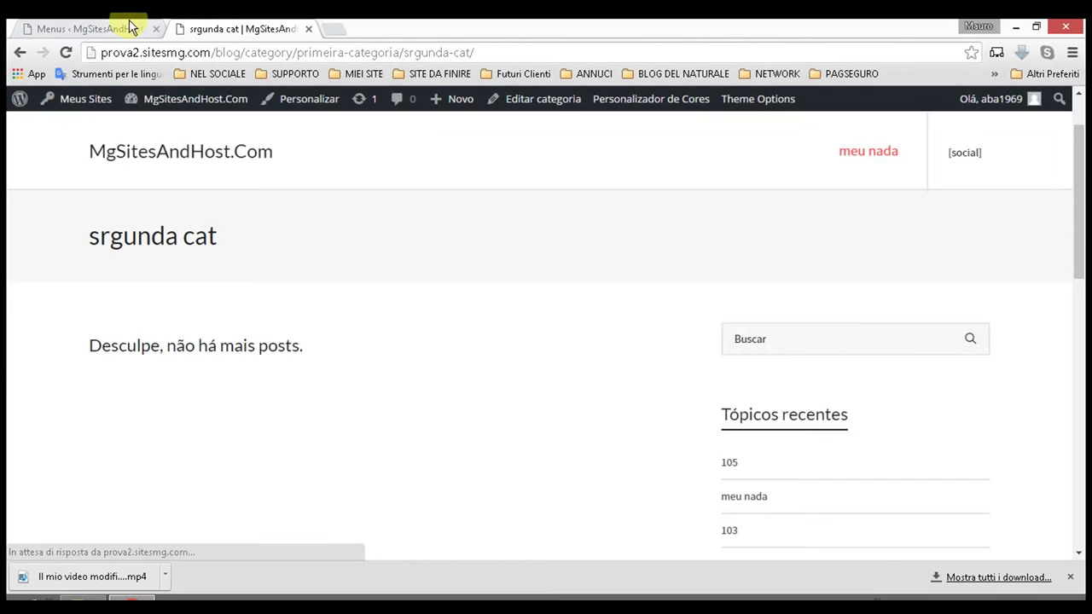
Step: Open mia page through the Hello world! submenu under meu nada in the site's main menu
mouse_move(885, 152)
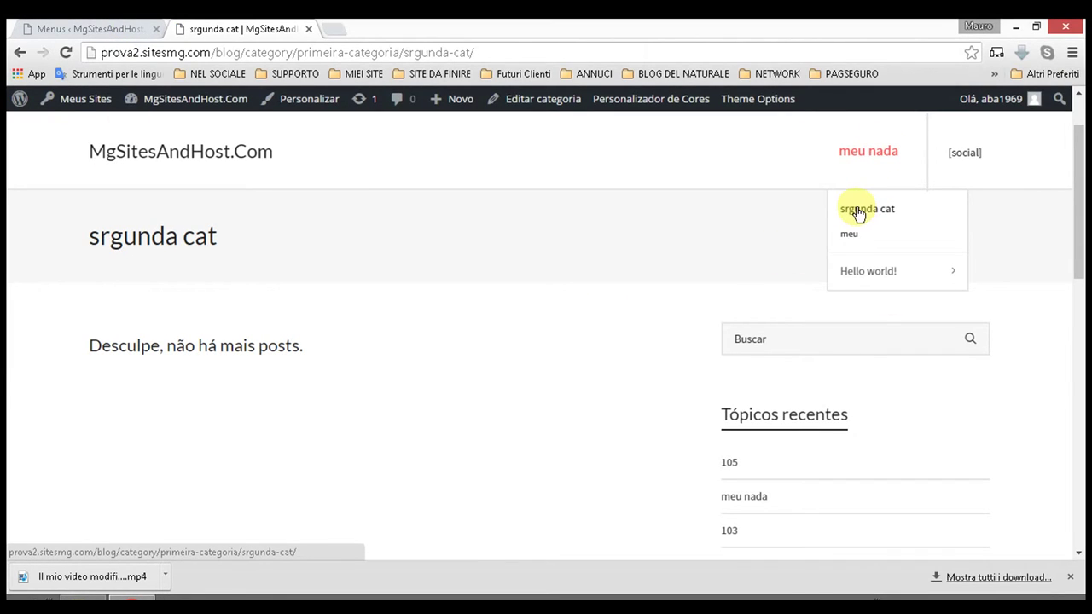
mouse_move(955, 281)
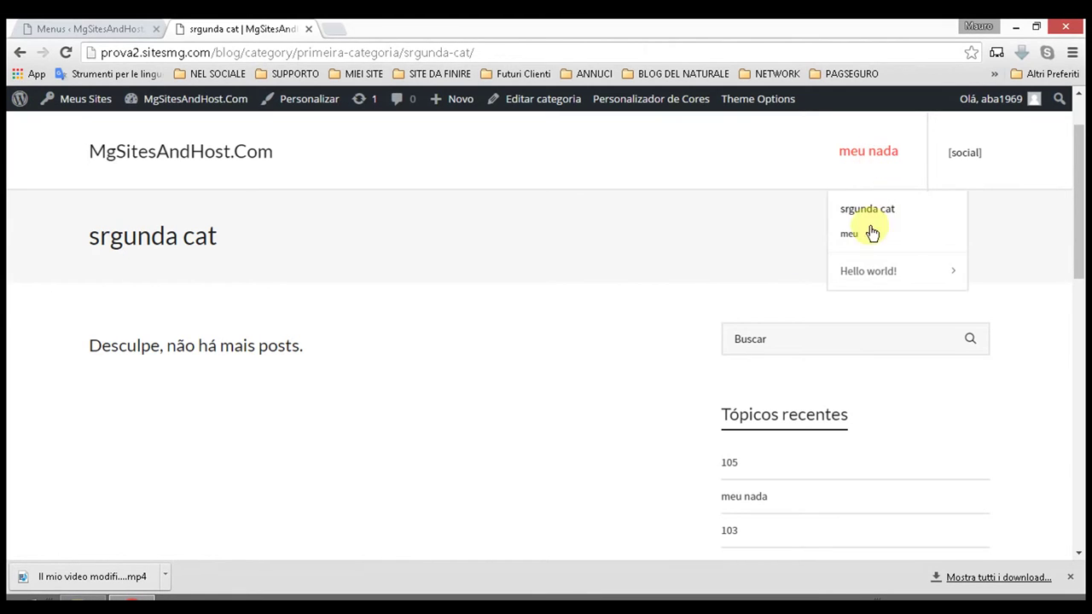
mouse_move(870, 279)
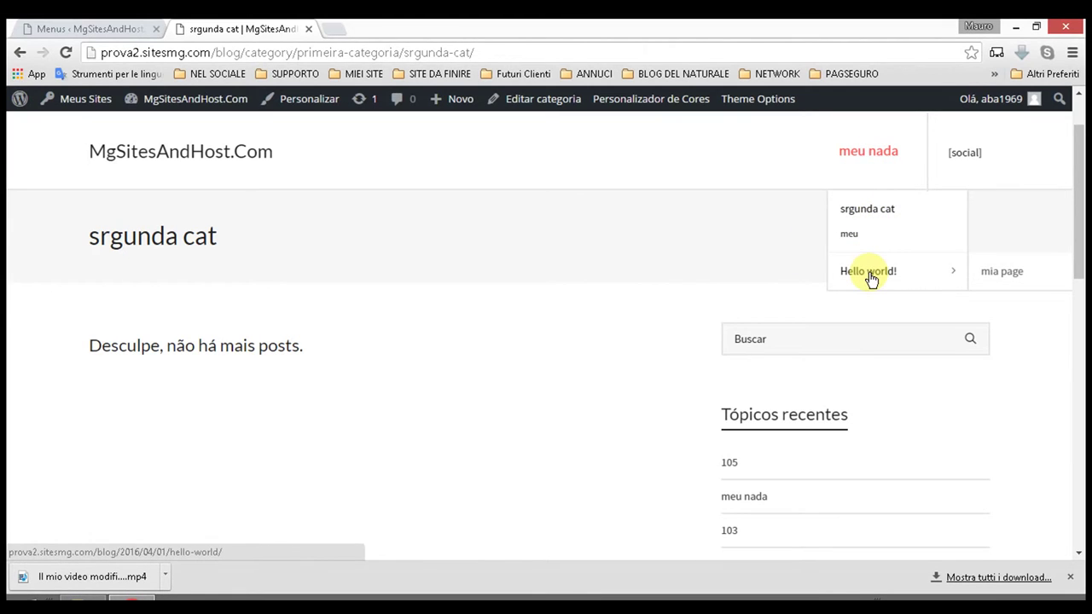
click(996, 275)
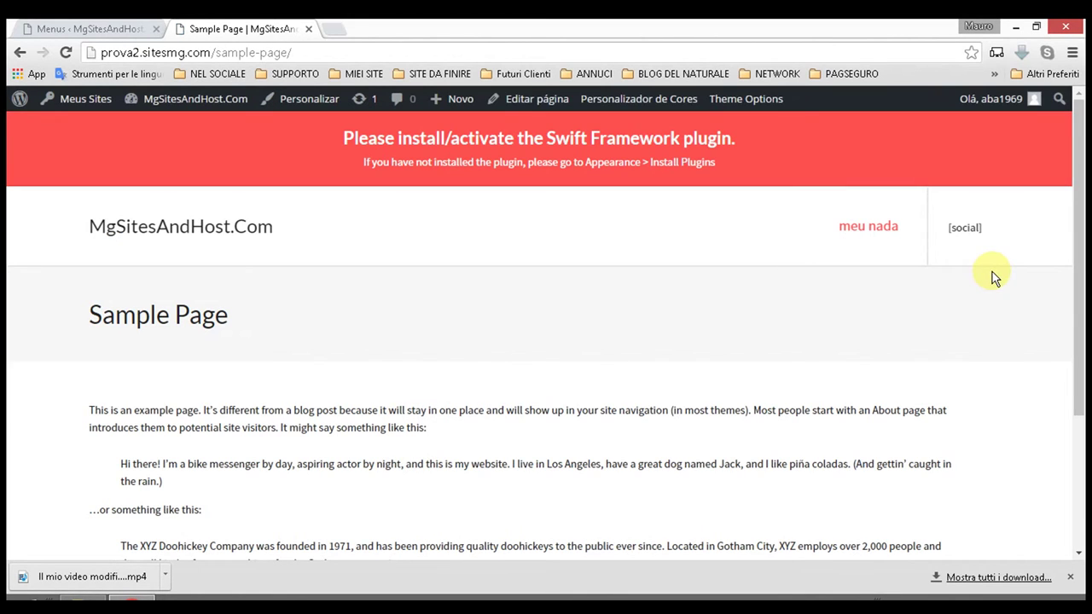
Step: Review the structure and theme position settings of nosso menu in the menu editor, and return to the site's Sample Page
click(82, 28)
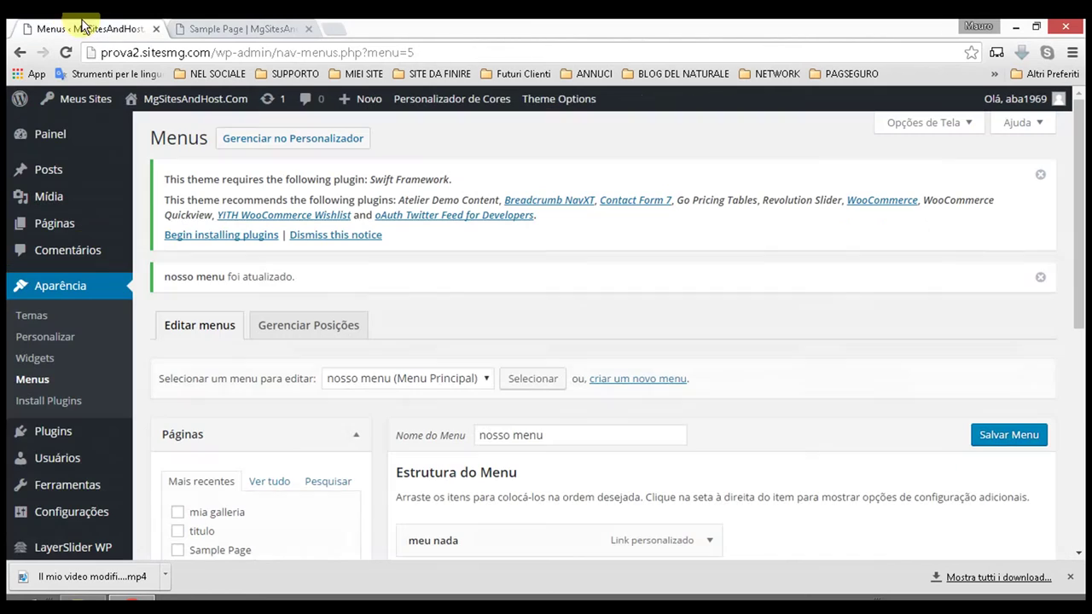
scroll(432, 369, down, 4)
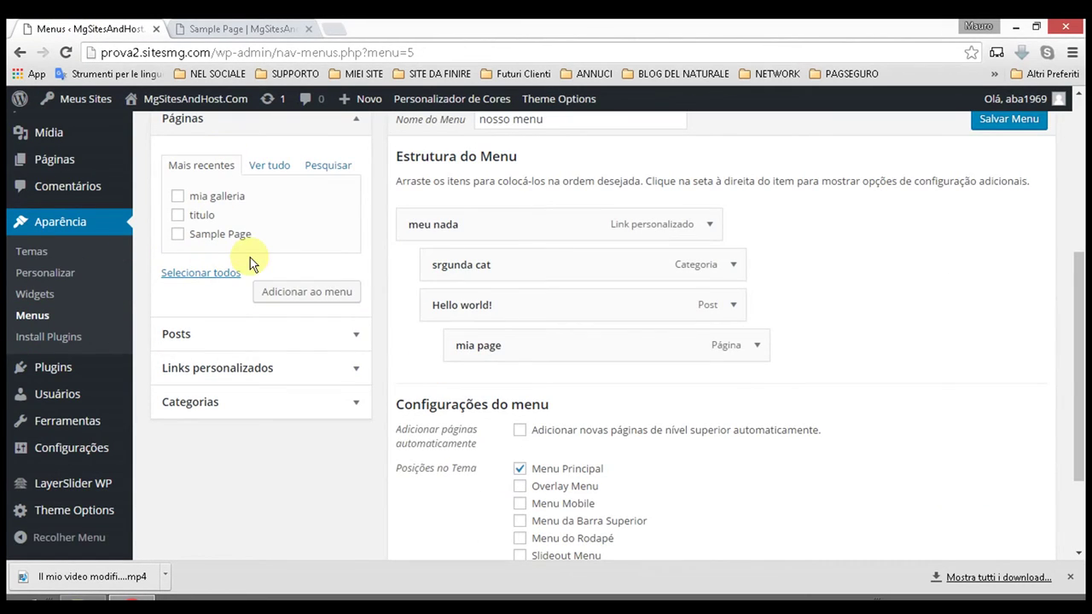
scroll(706, 497, down, 2)
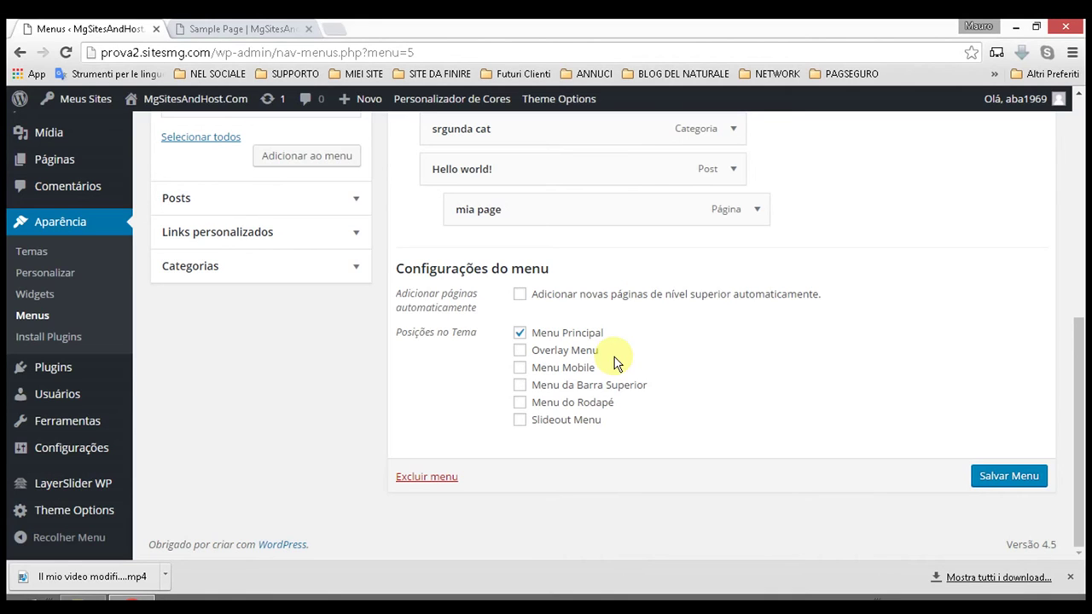
scroll(615, 362, up, 3)
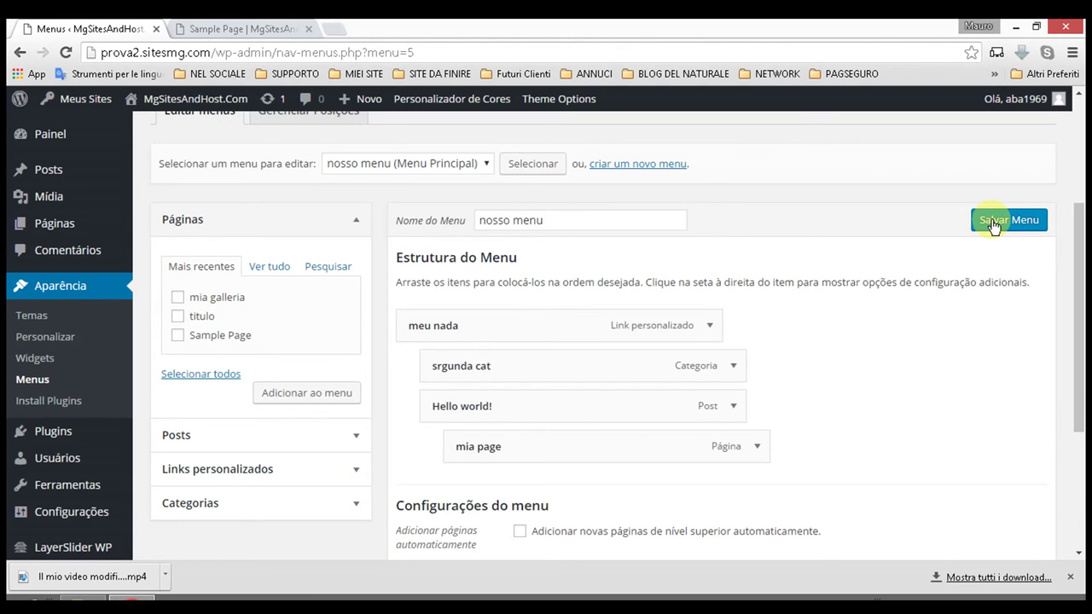
click(250, 29)
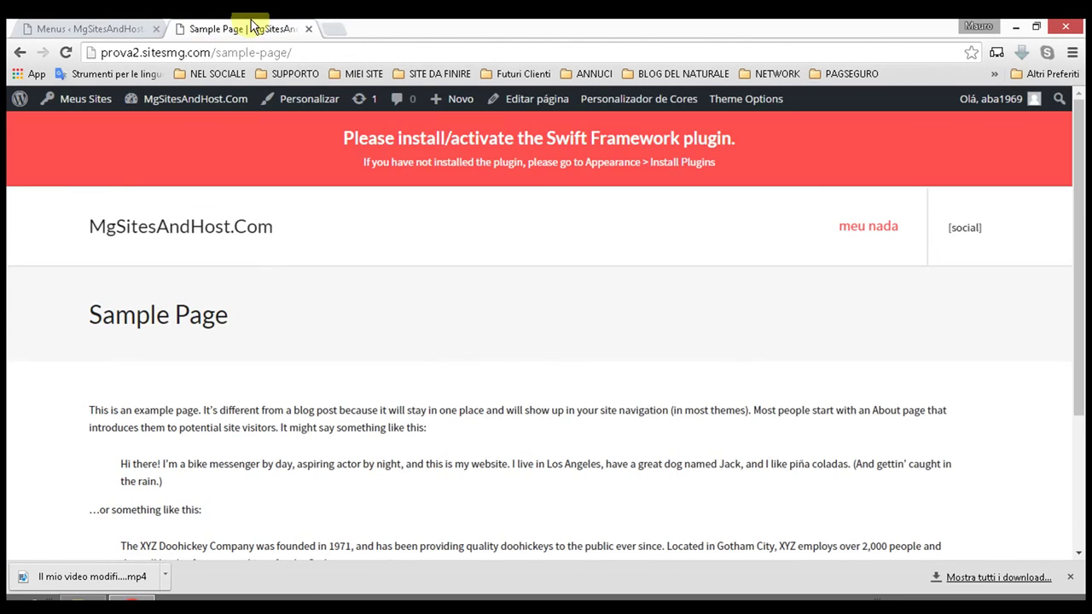